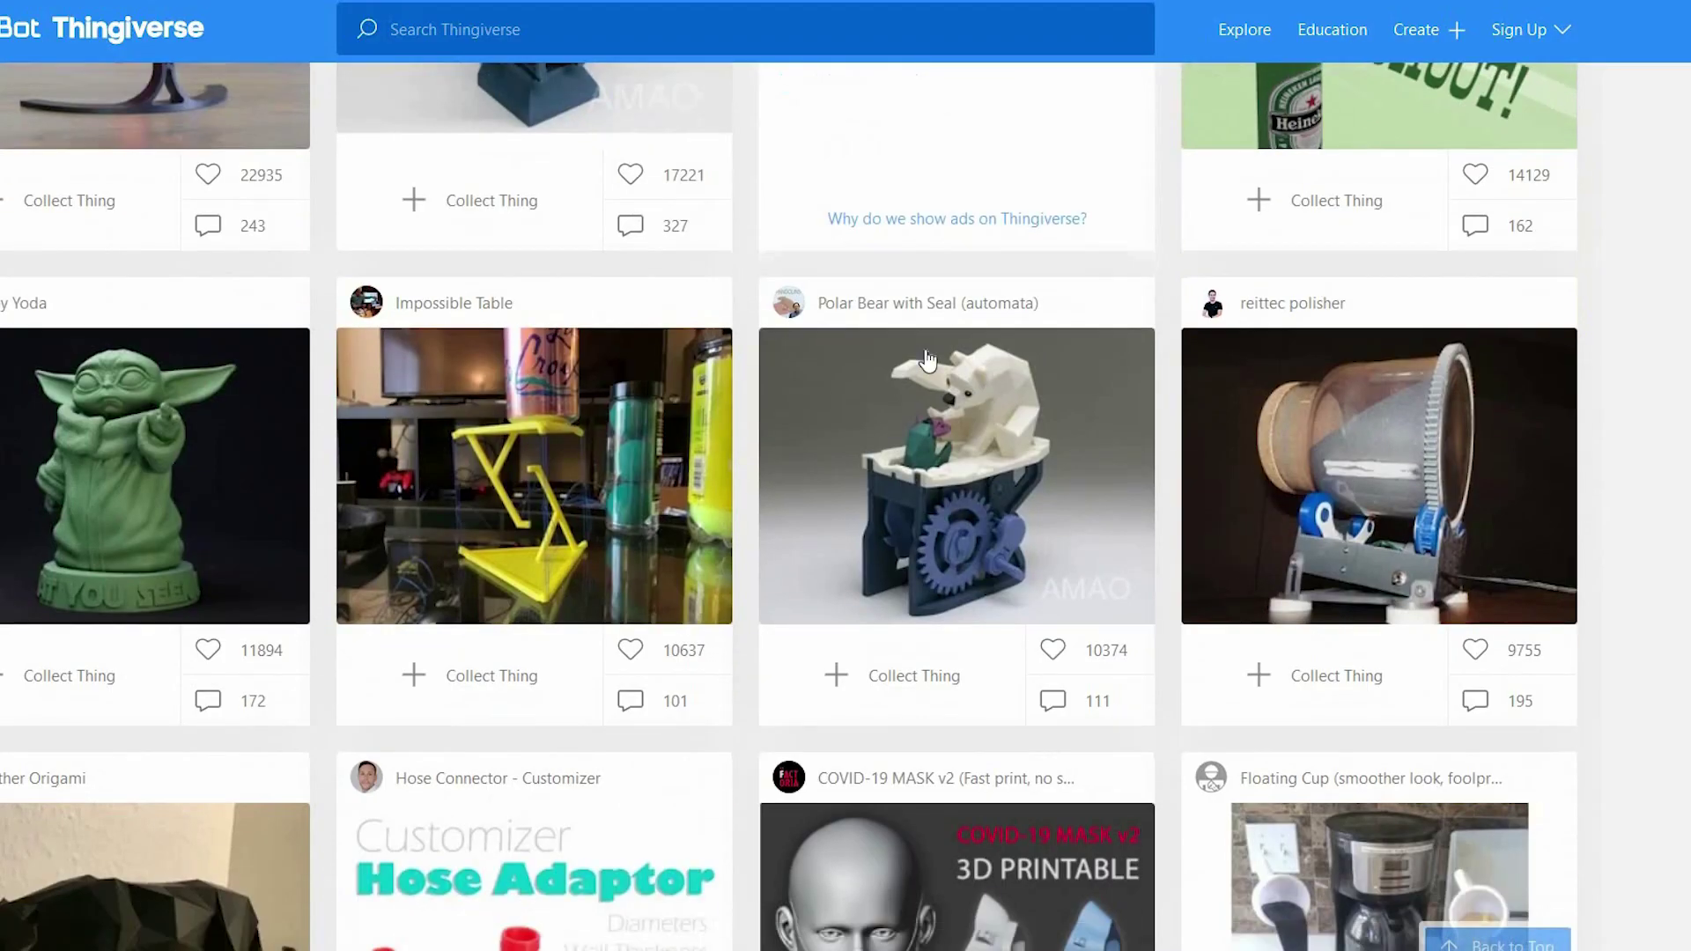
Browse the Thingiverse listings and open the Fully 3D-printable turntable design.
scroll(925, 357, down, 12)
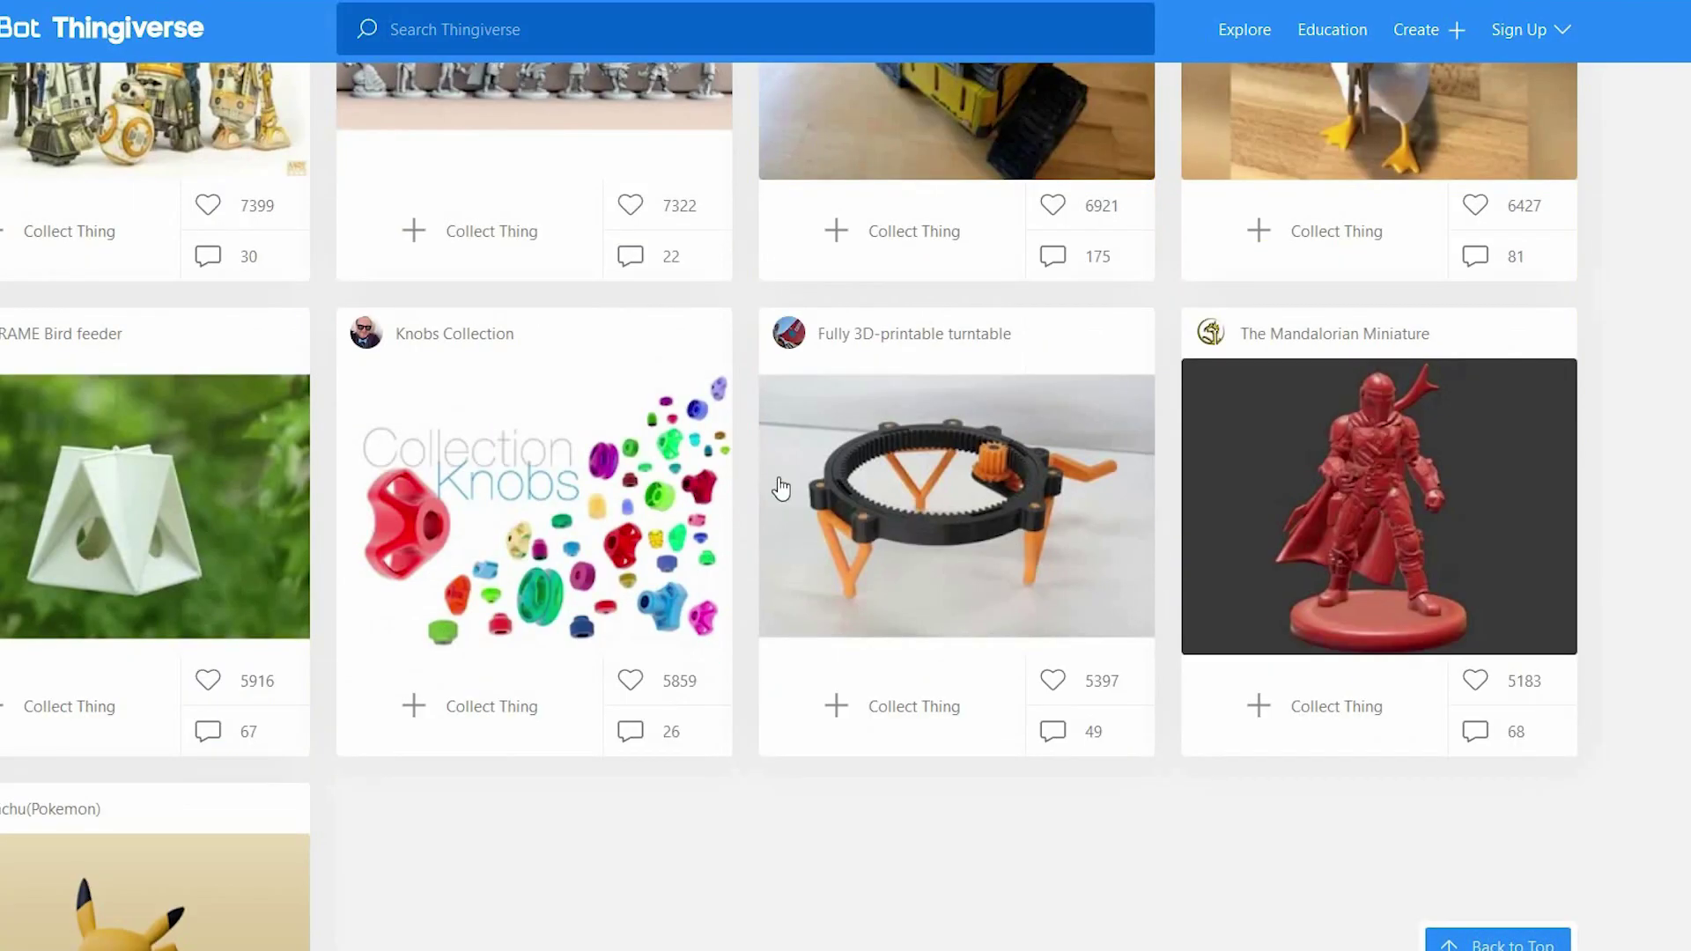
click(794, 491)
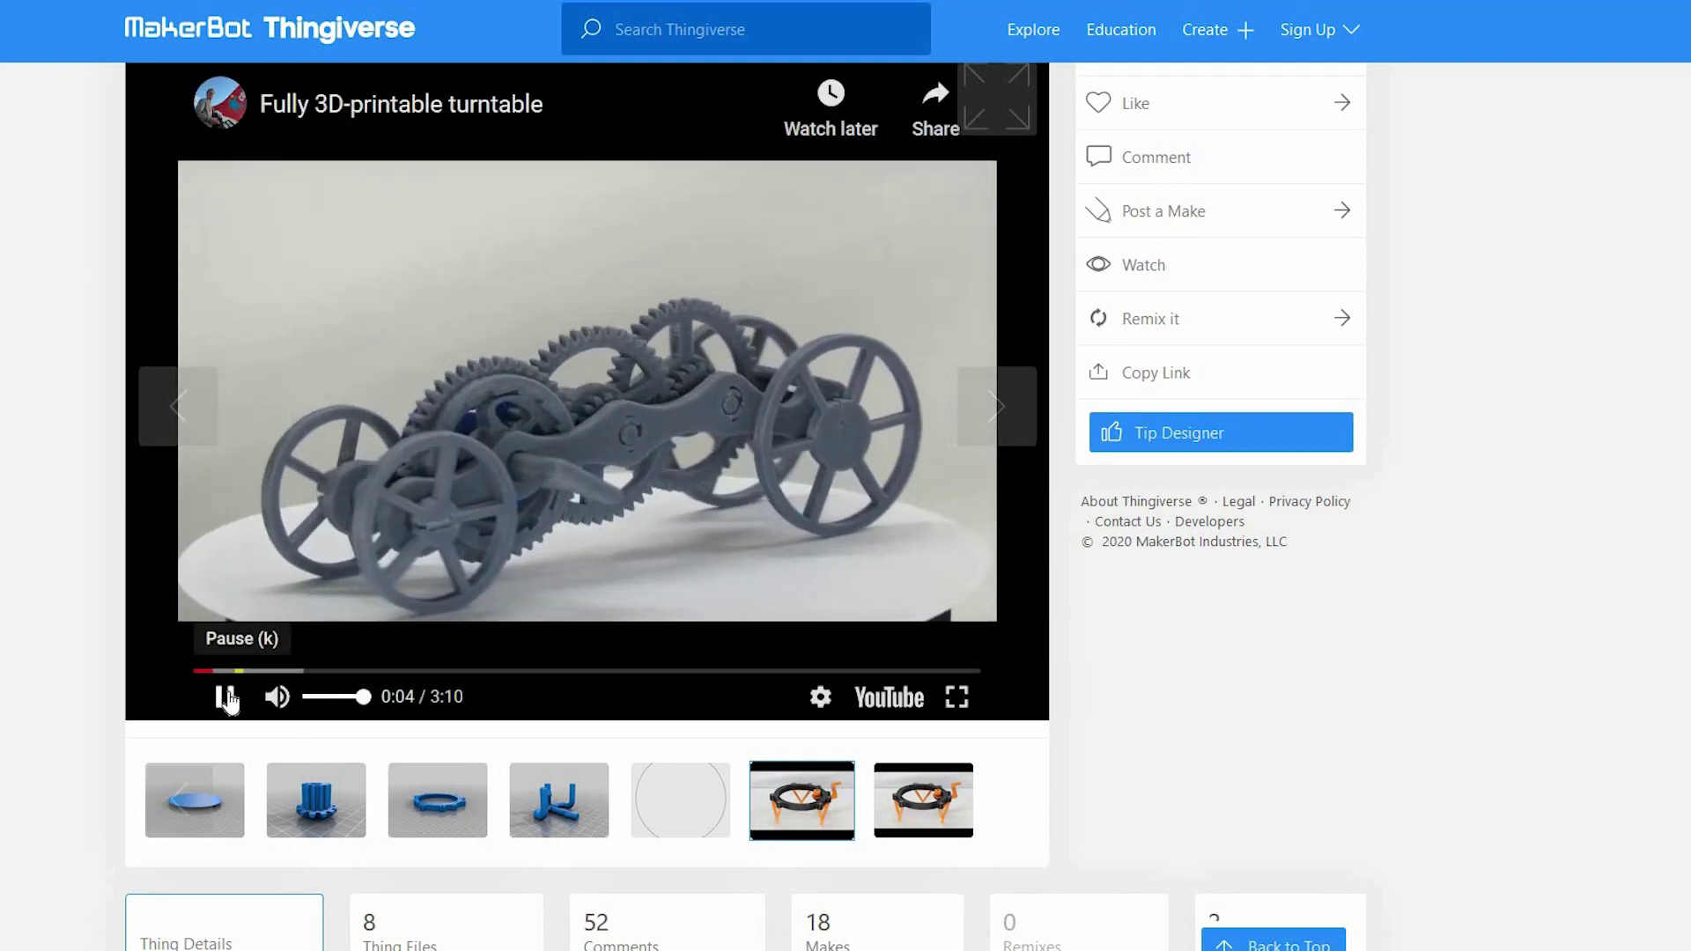
Look through the turntable's gallery images, from the assembled photos to the render of the small gear with the threaded shaft.
click(991, 410)
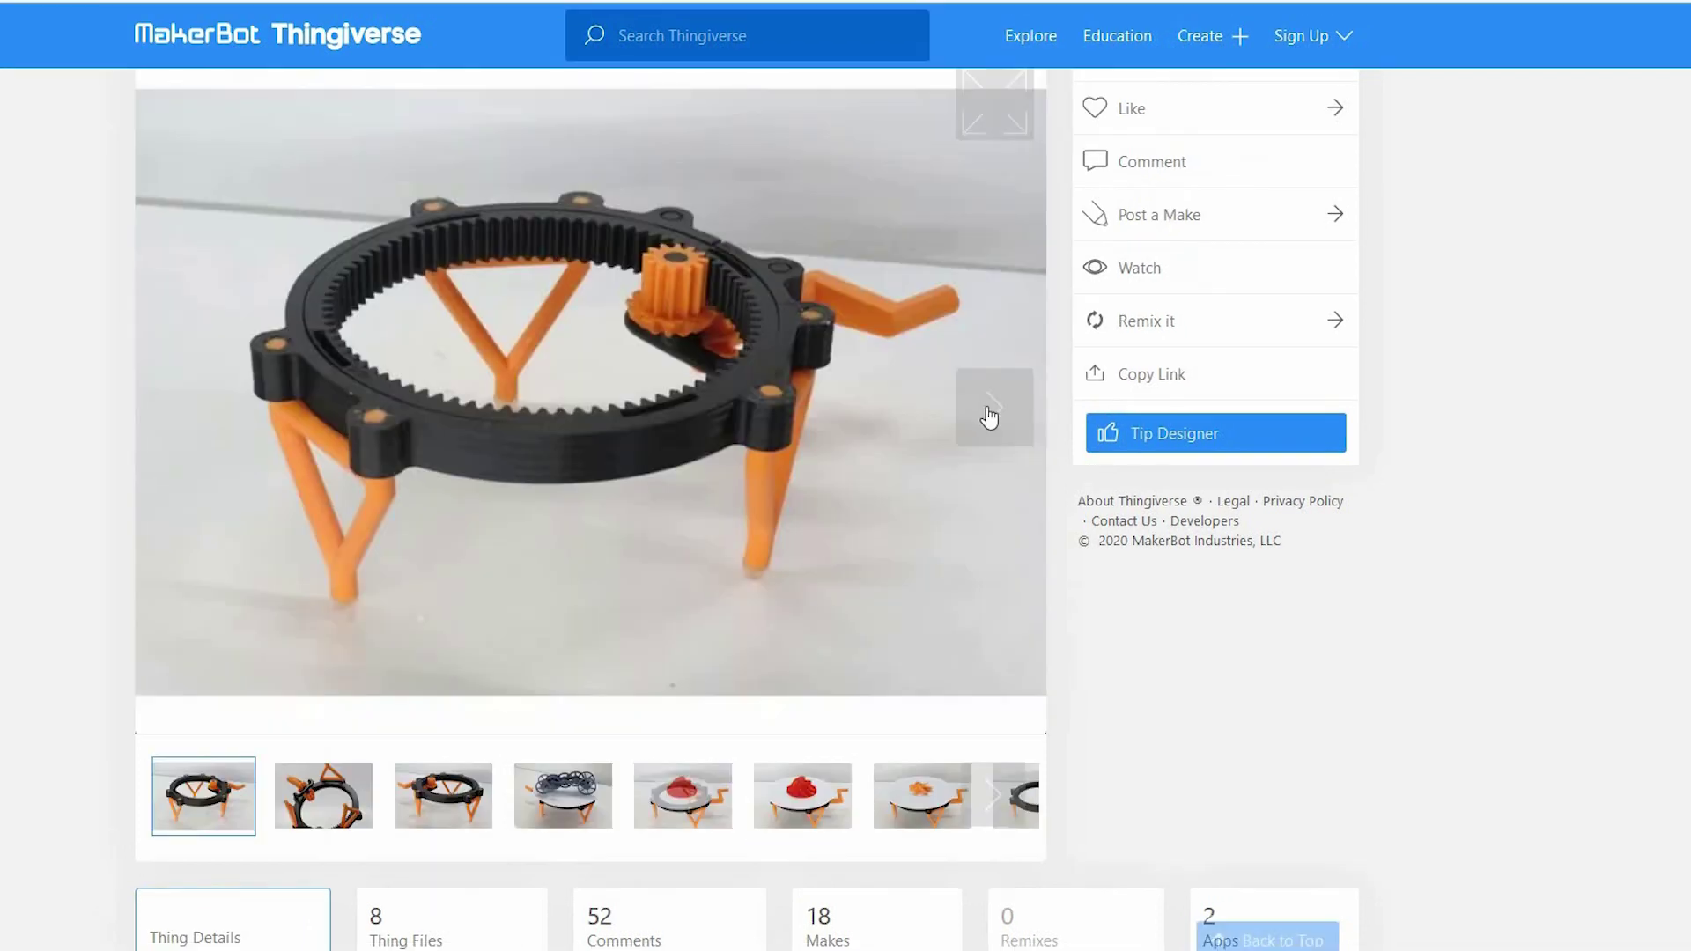
click(992, 410)
click(992, 410)
click(992, 410)
click(990, 413)
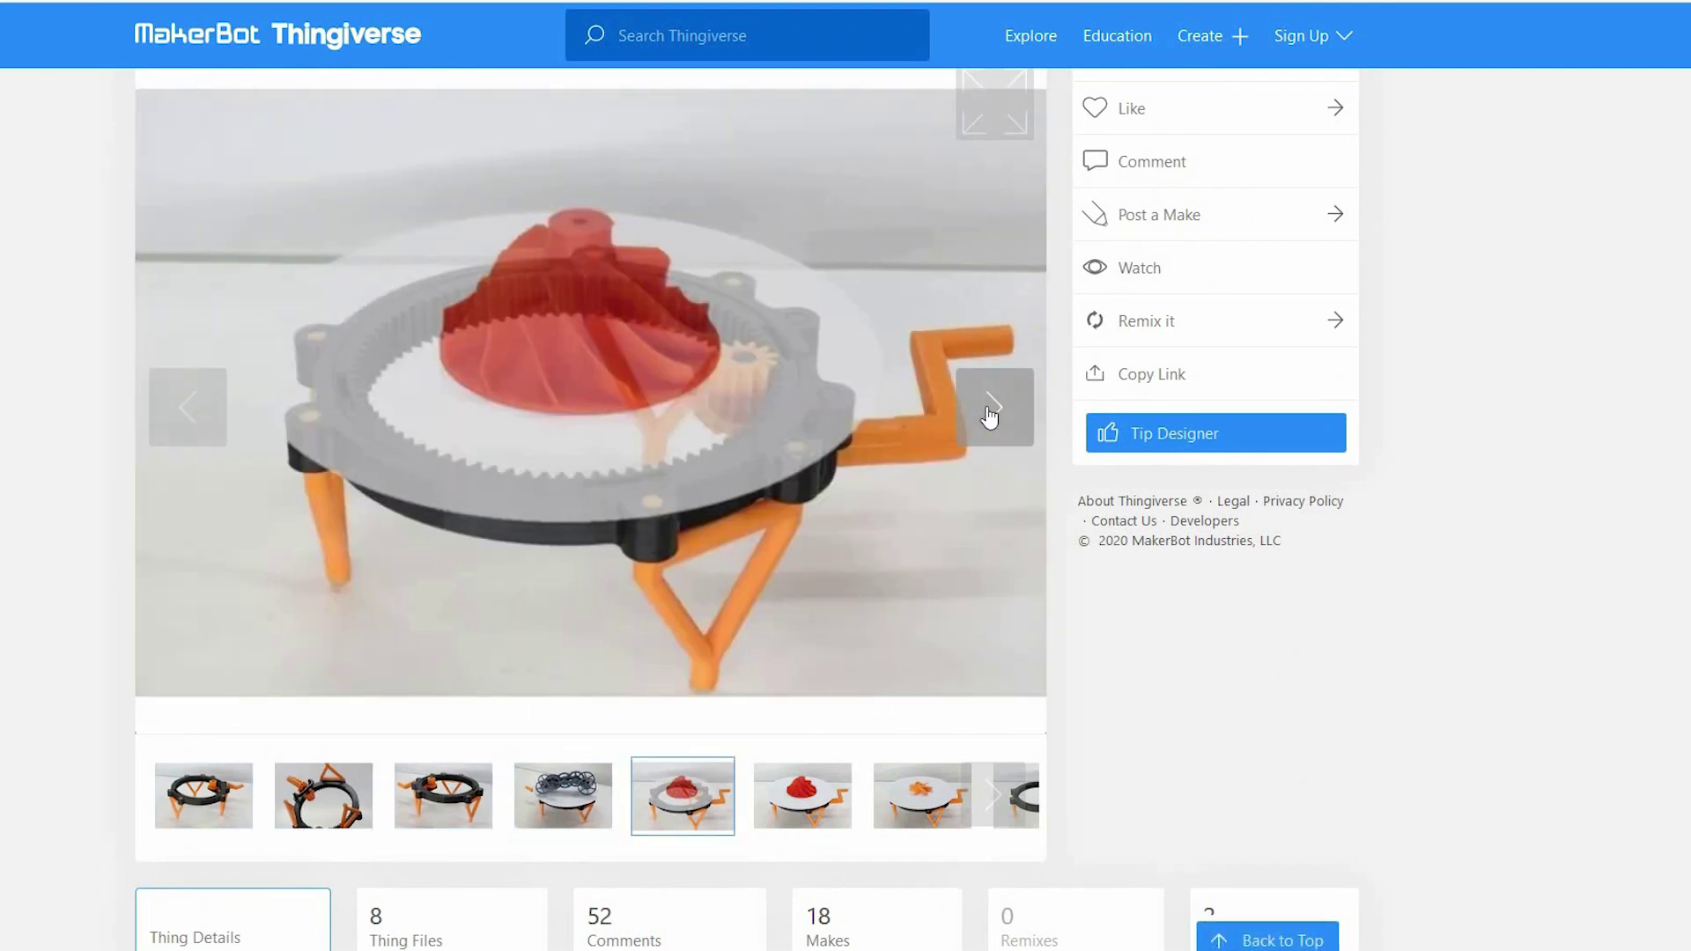
click(989, 412)
click(990, 412)
click(989, 412)
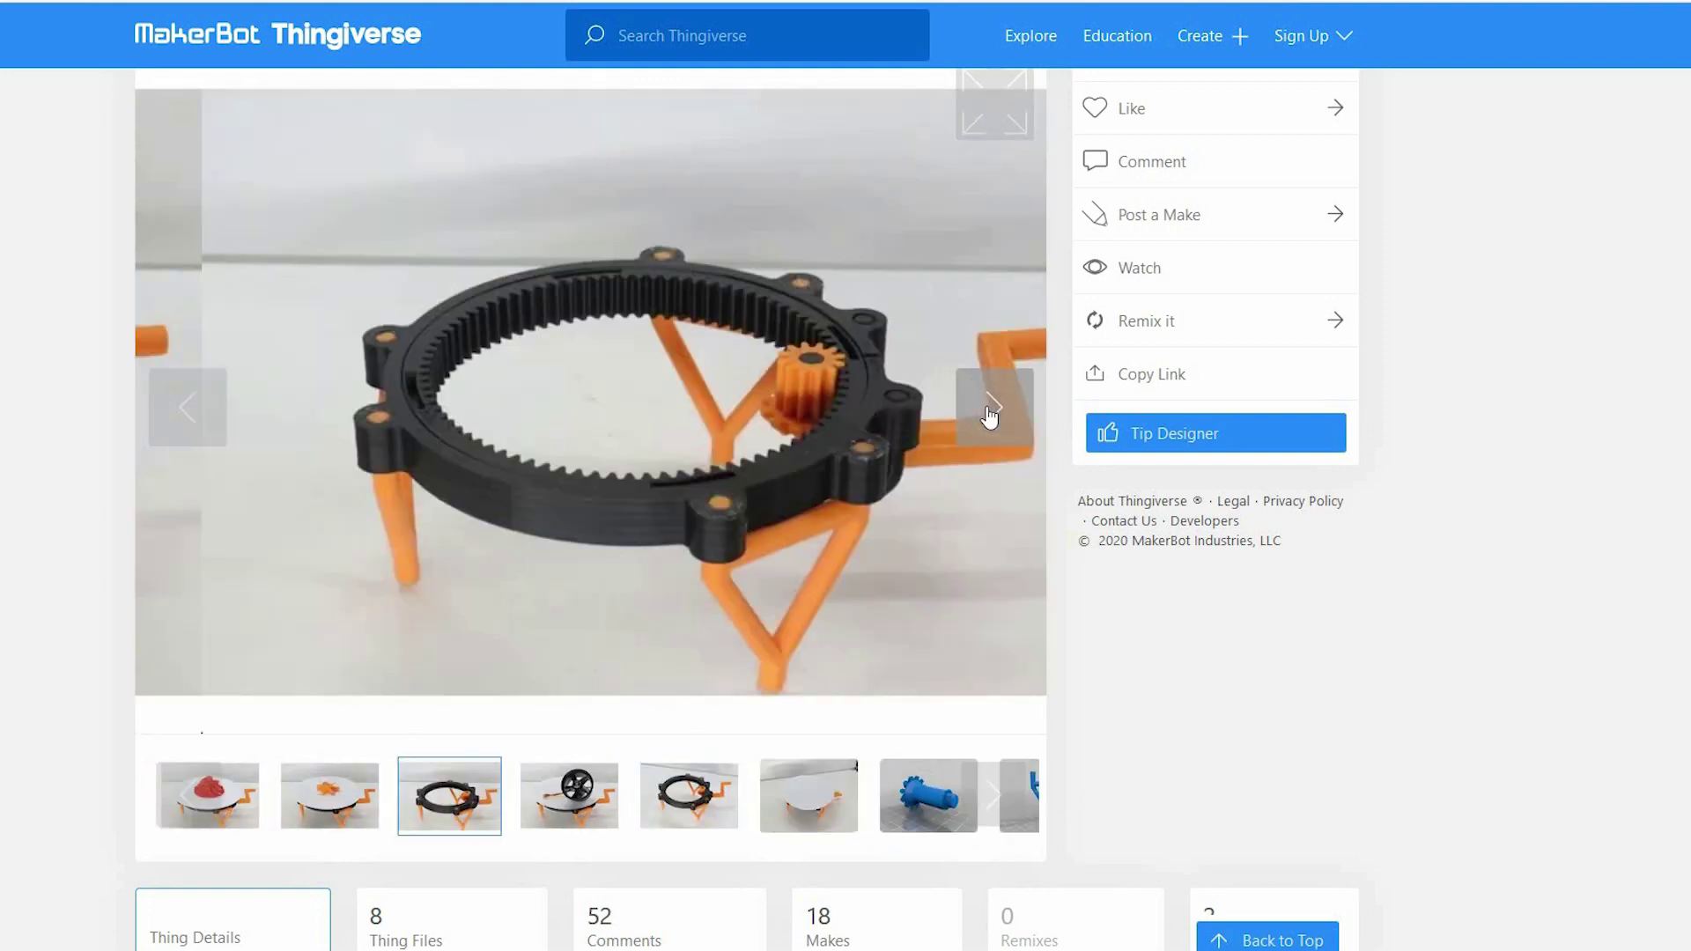
click(990, 412)
click(990, 412)
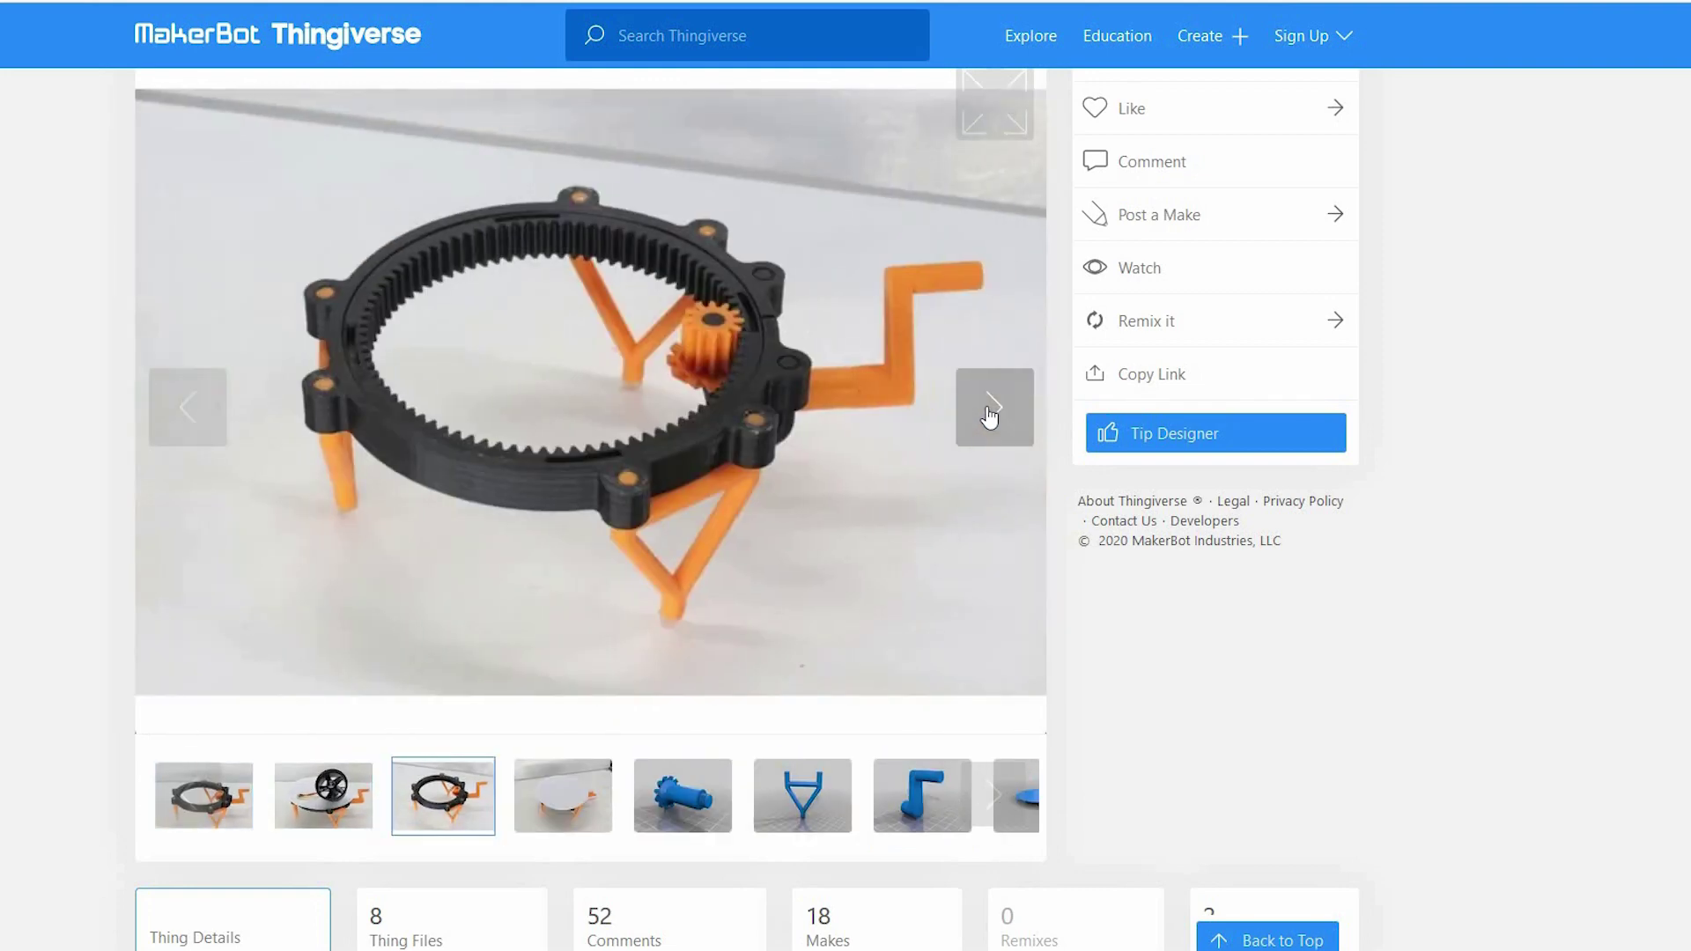
click(990, 412)
click(990, 412)
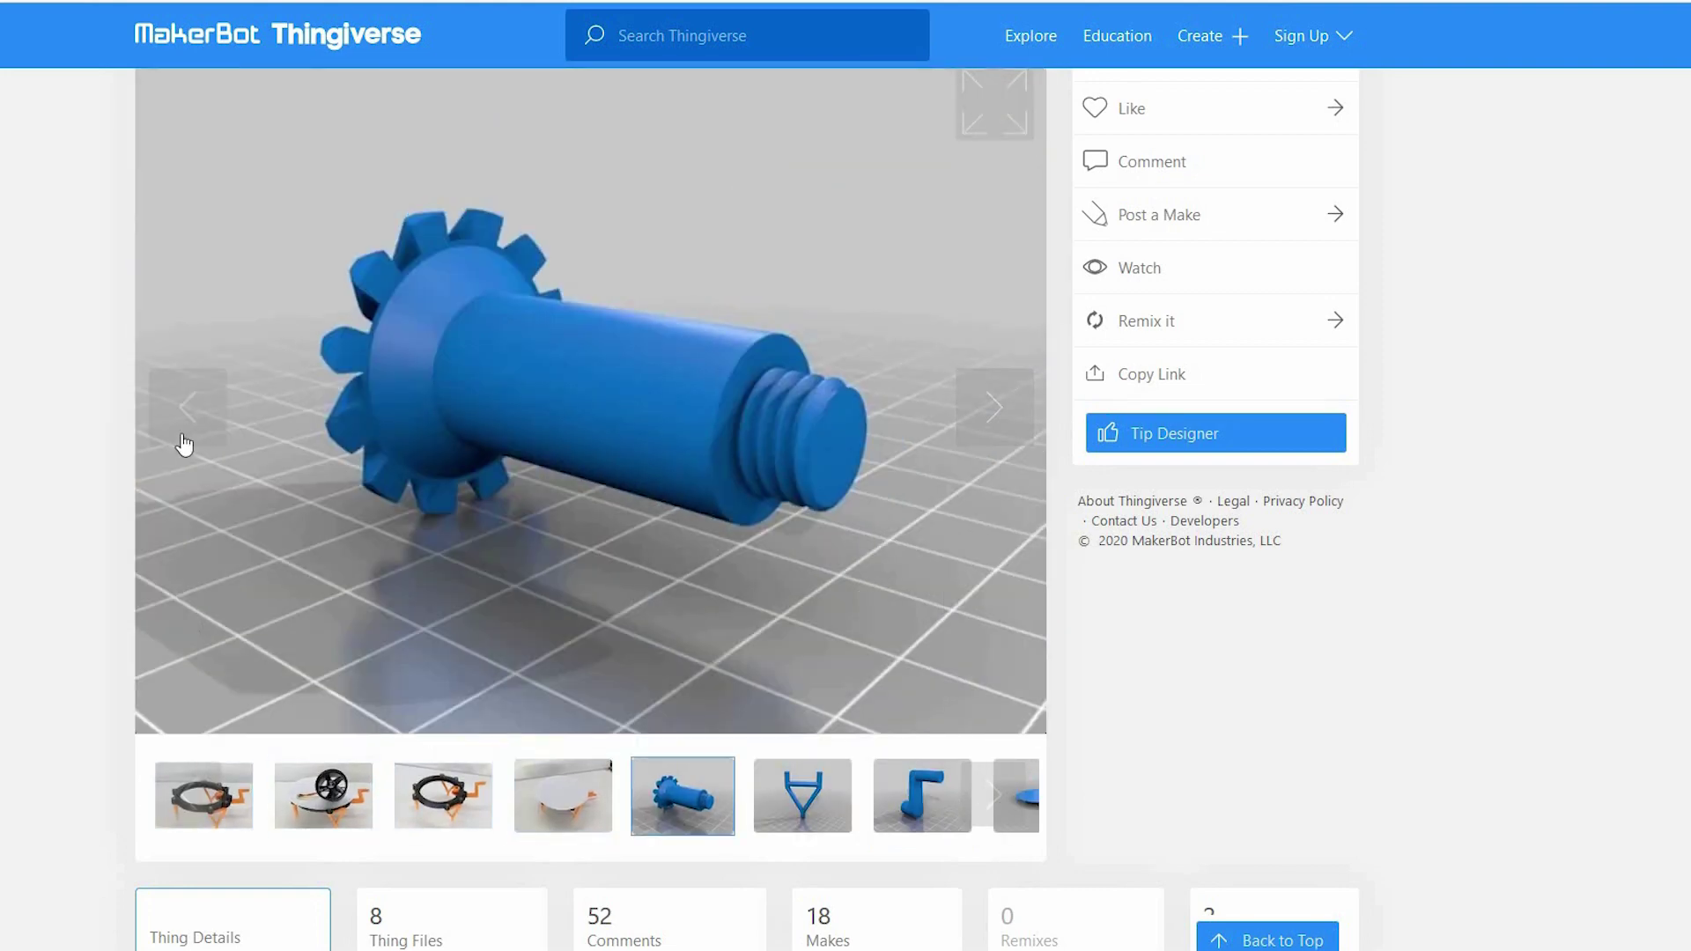
Go back through the turntable's gallery to the first photo of the assembled ring gear.
click(184, 443)
click(184, 443)
click(184, 443)
click(184, 443)
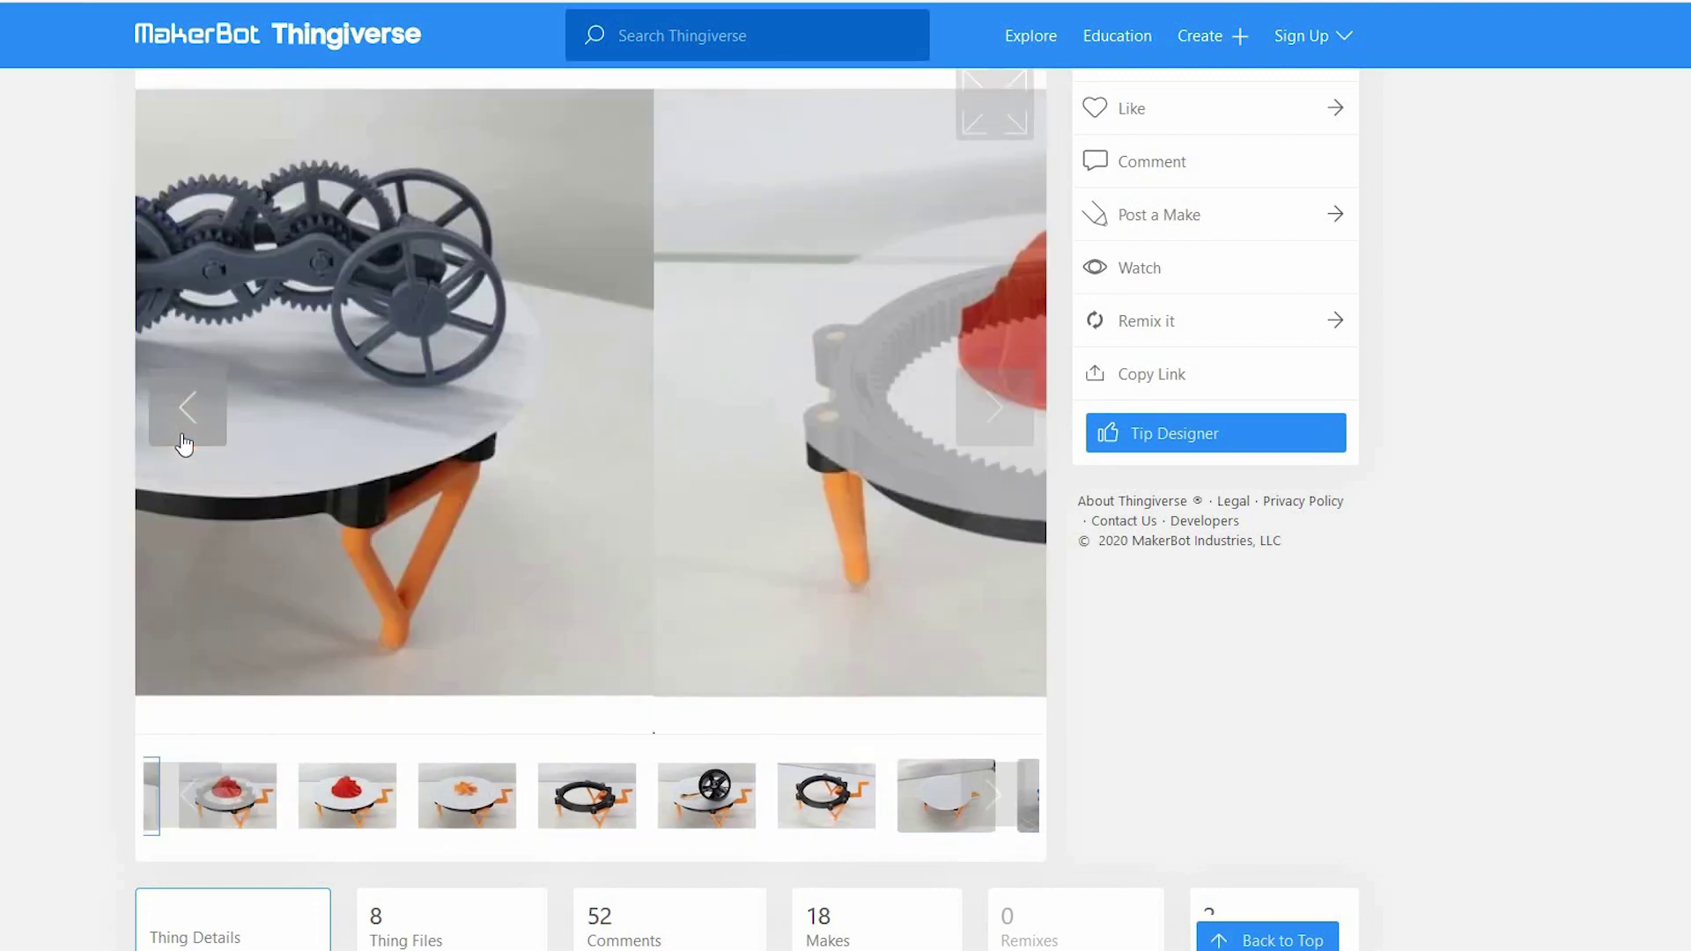
click(183, 440)
click(183, 441)
click(184, 441)
double_click(182, 435)
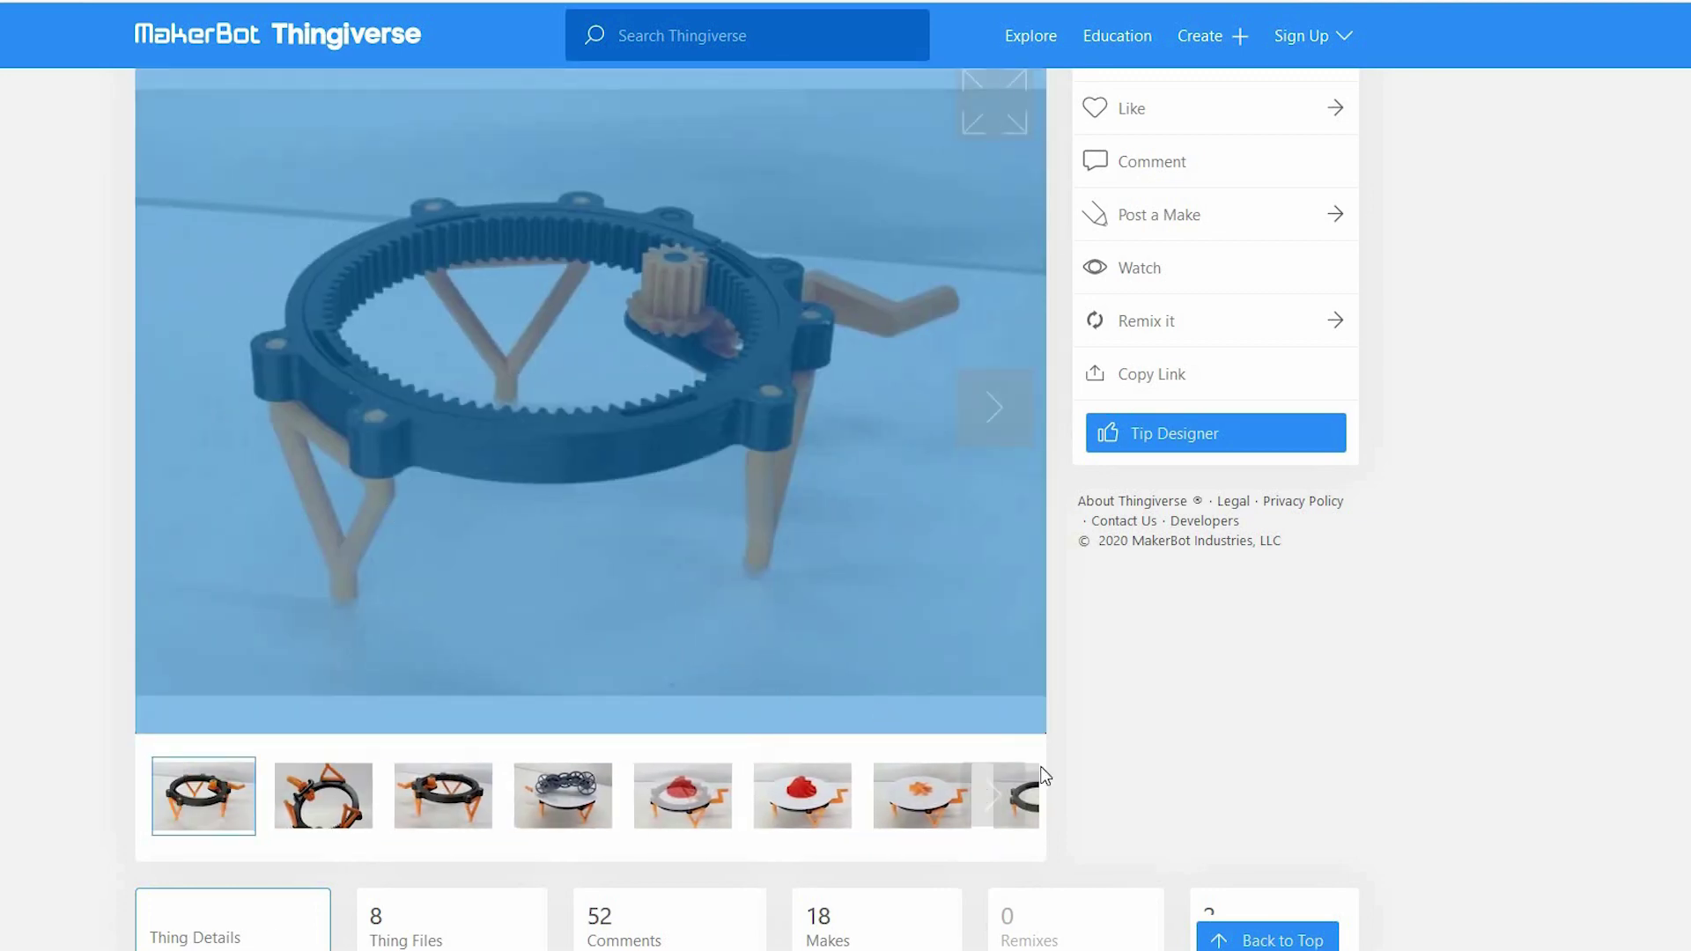
click(992, 796)
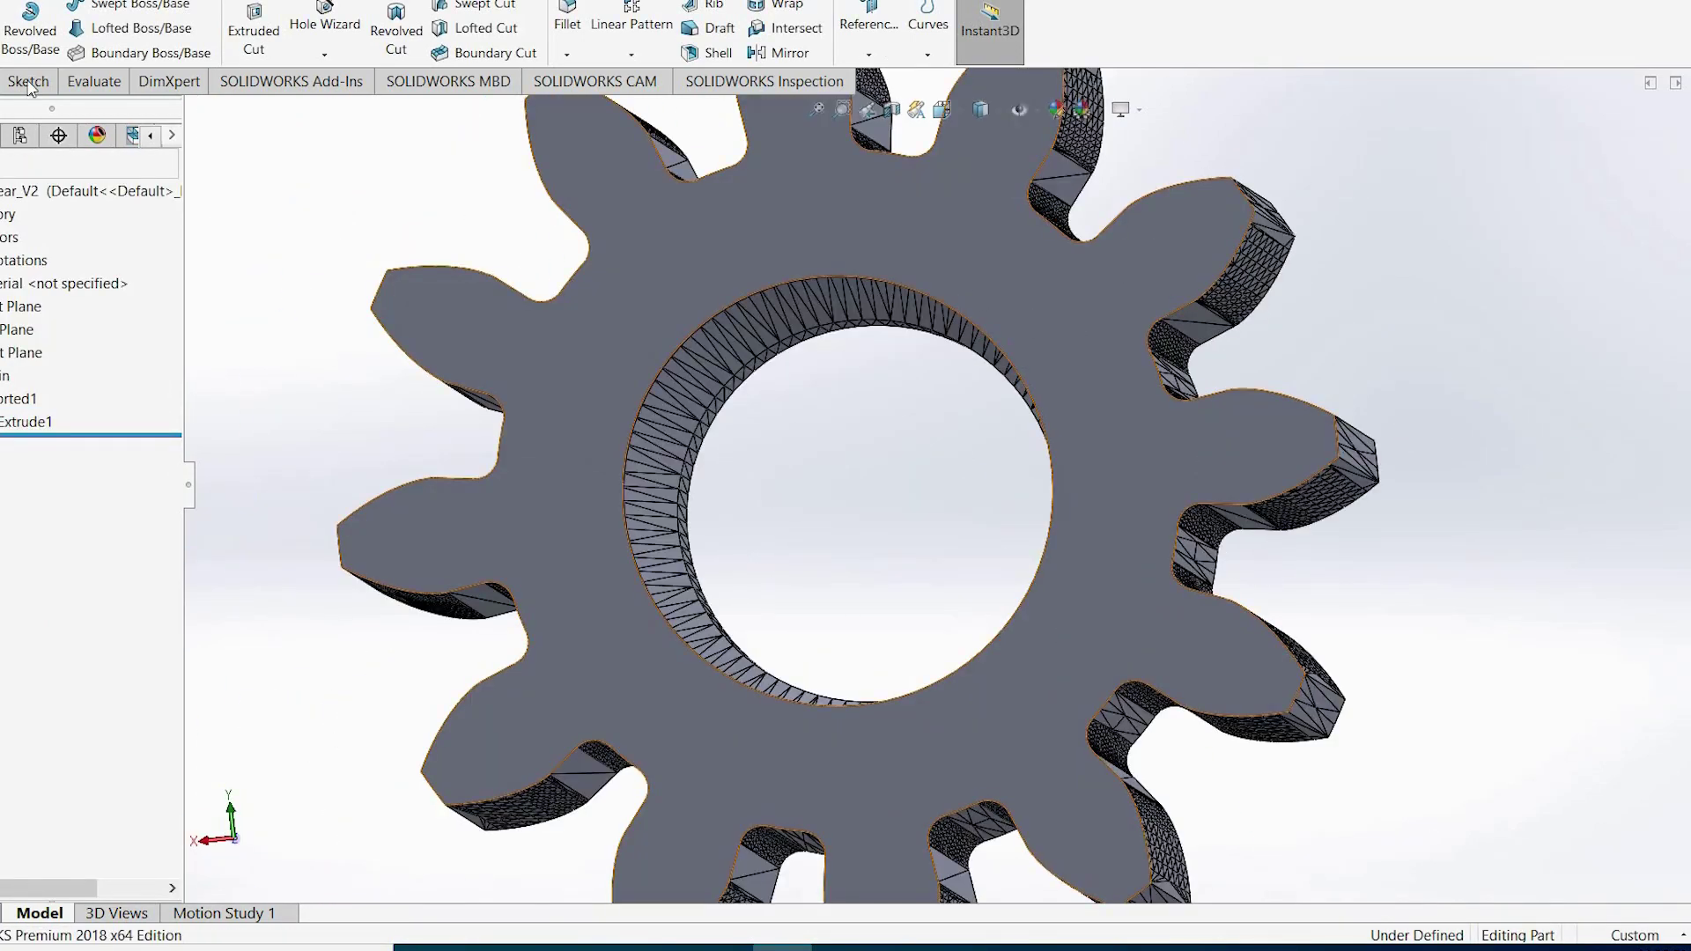
Sketch a circle around the small gear's centre hole, slightly larger than the hole, on the gear's flat face.
click(29, 86)
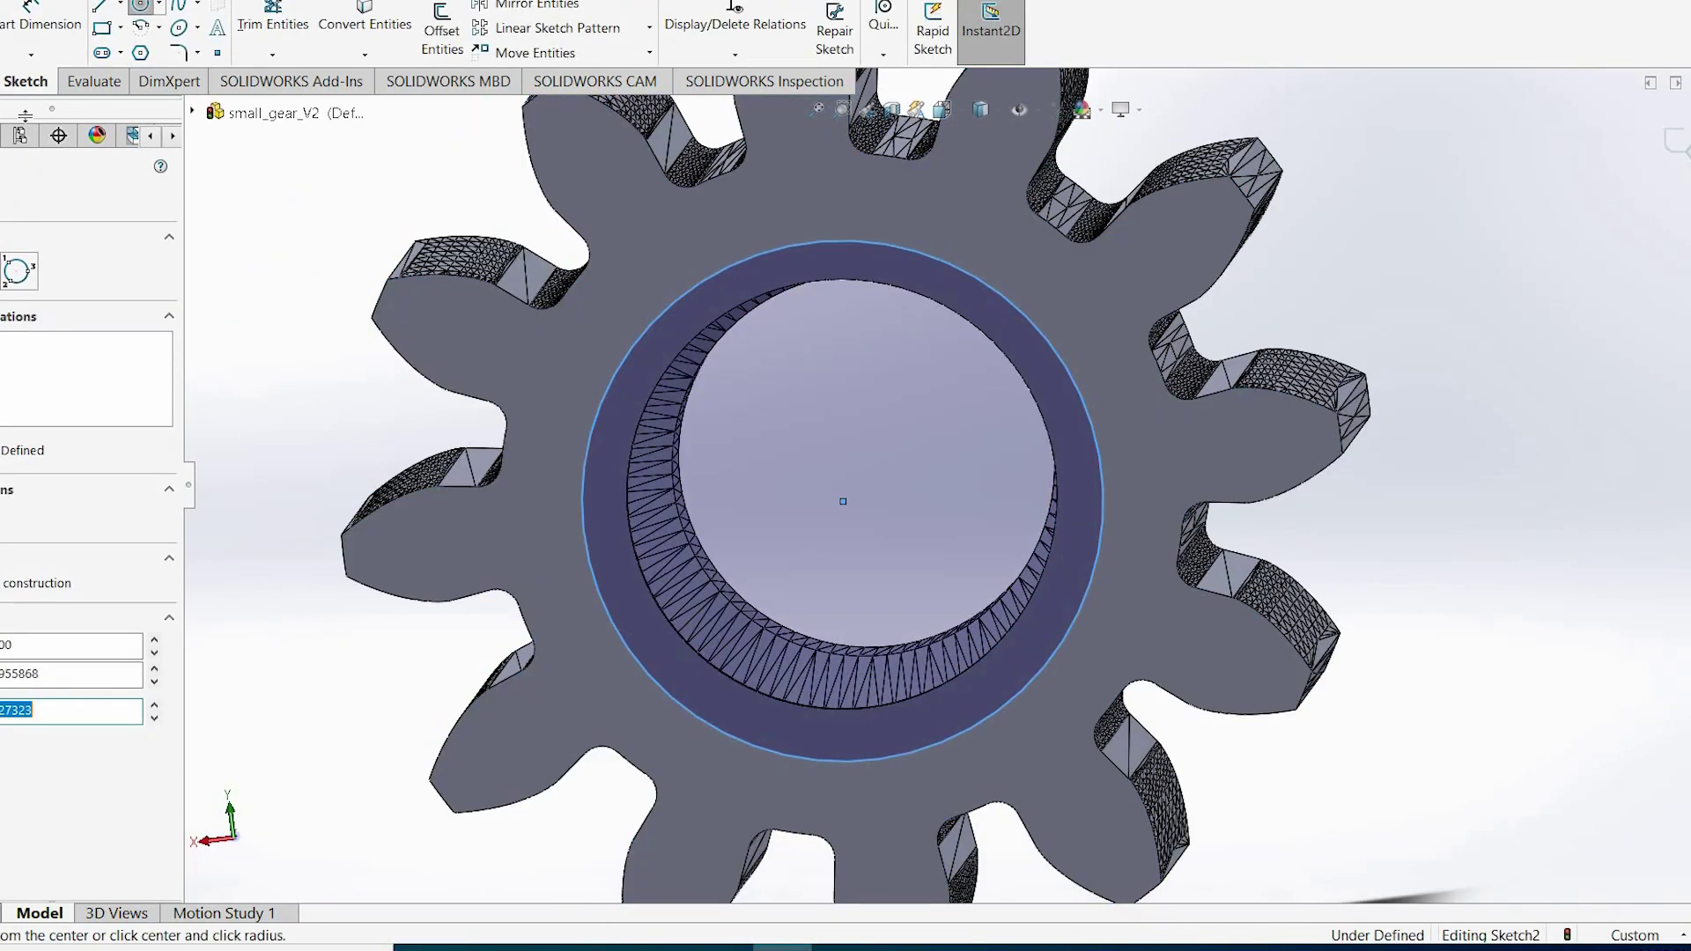
key(Return)
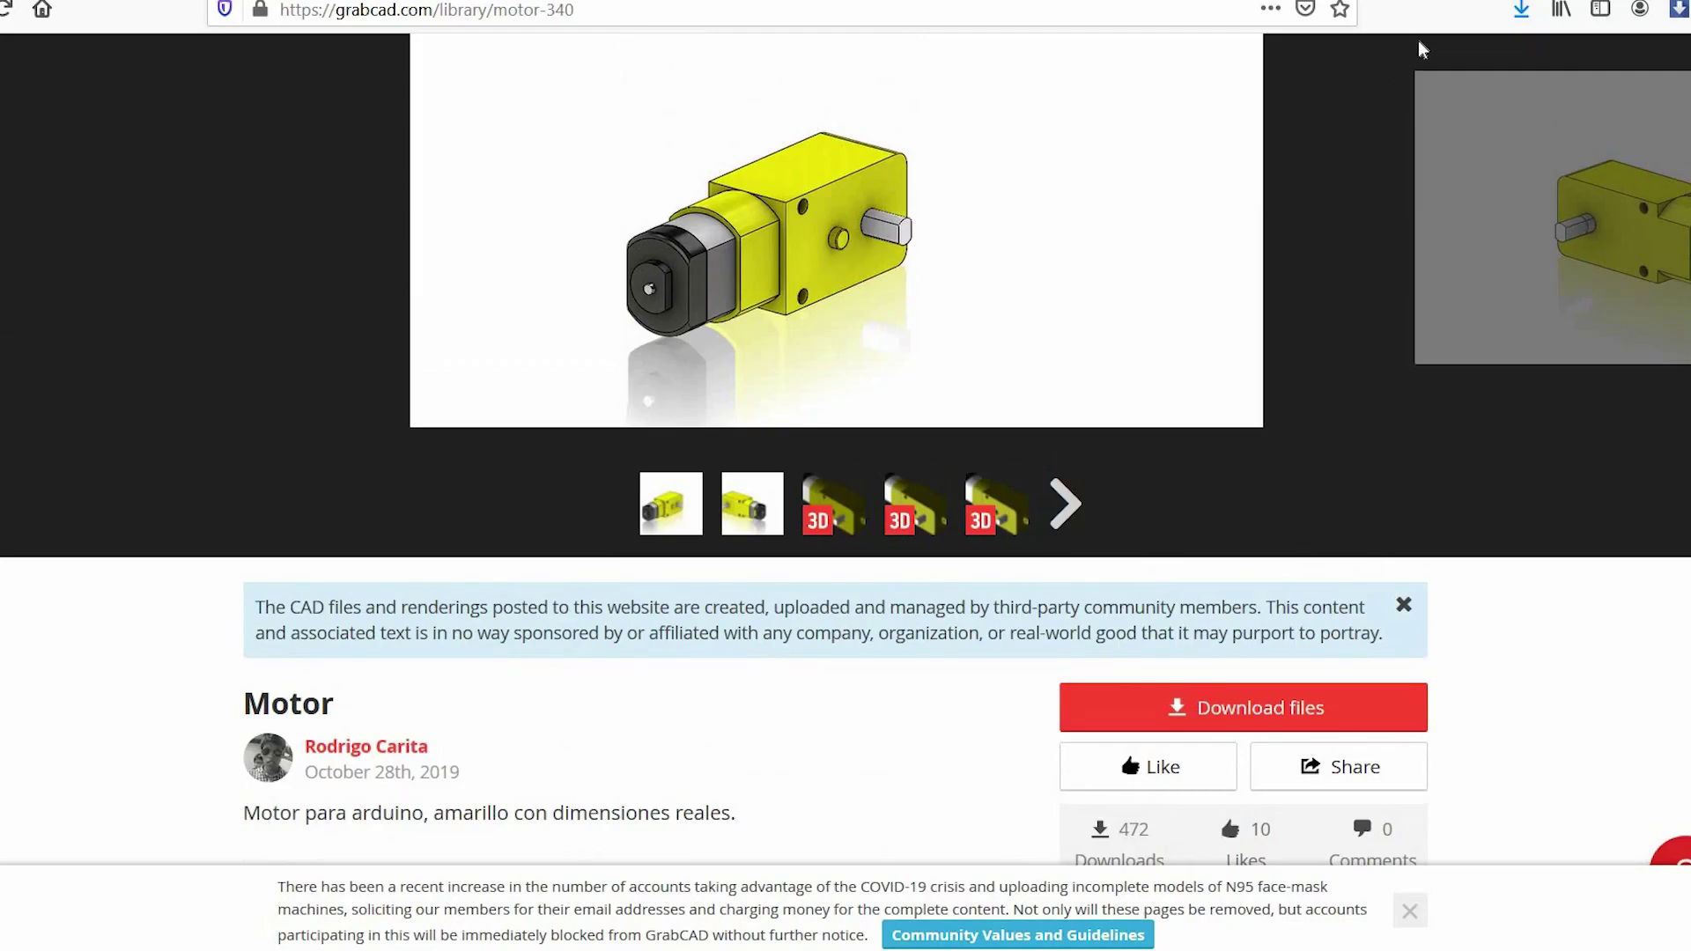
Show the browser's downloads from the GrabCAD Motor page.
click(1519, 9)
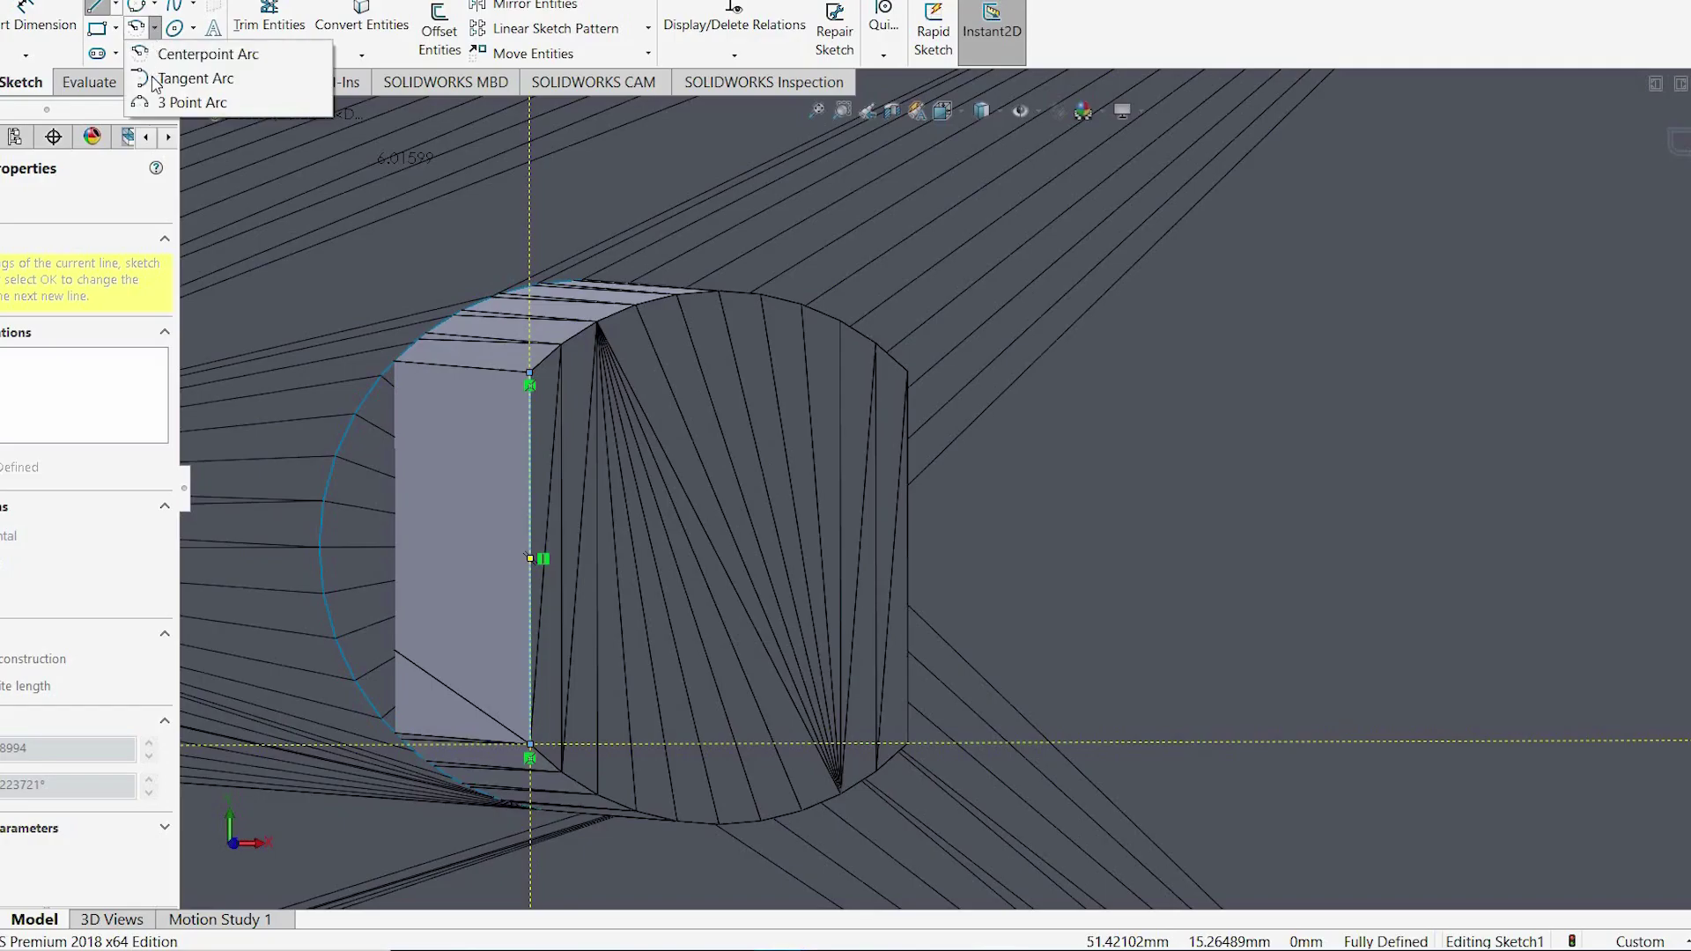
Choose the 3 Point Arc tool for tracing the rounded side of the motor shaft's profile.
click(164, 104)
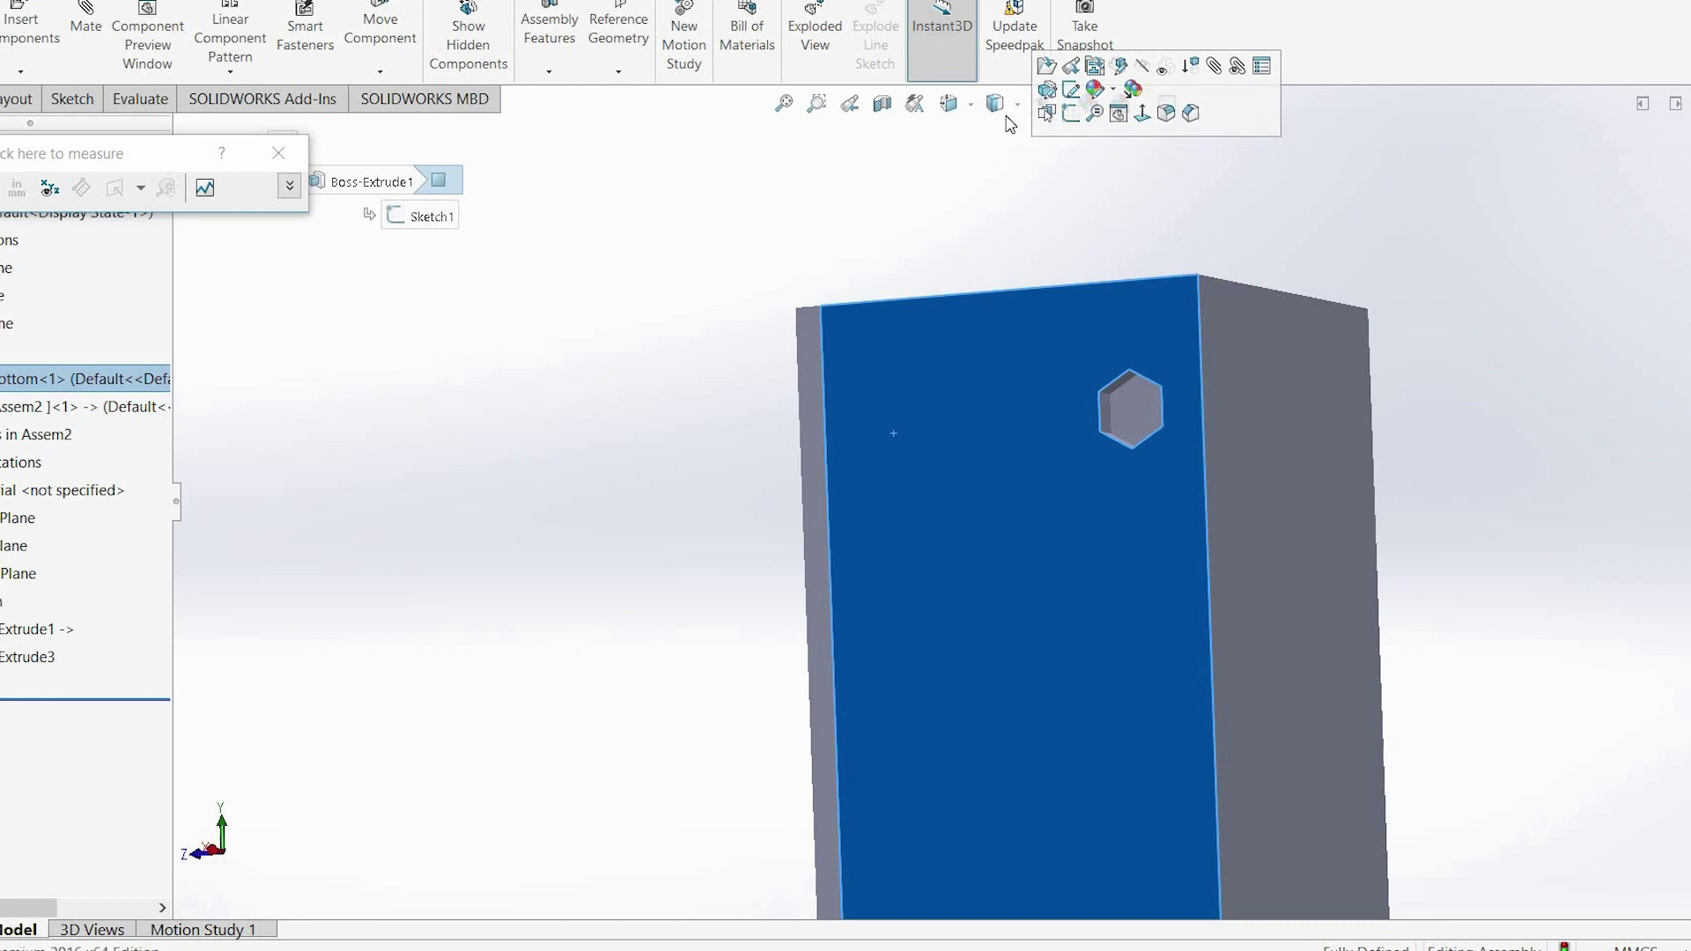
Examine the box's rectangular and hexagonal openings with hidden lines visible and in wireframe, and return the assembly to shaded display with edges.
click(995, 240)
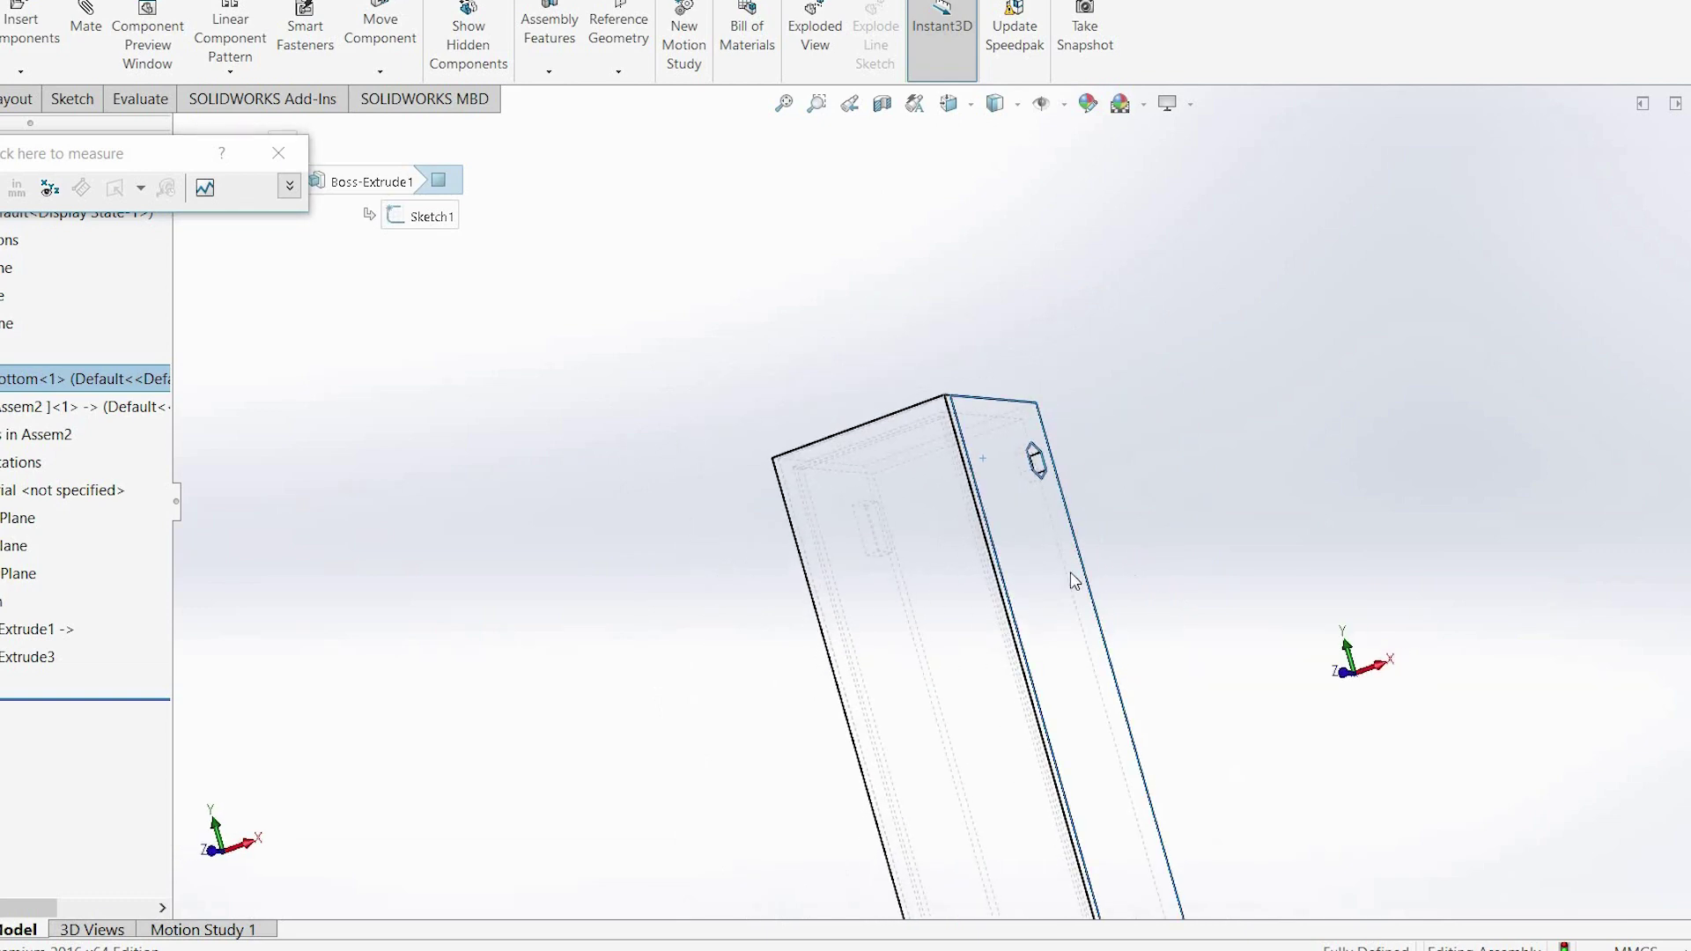
scroll(1027, 564, down, 5)
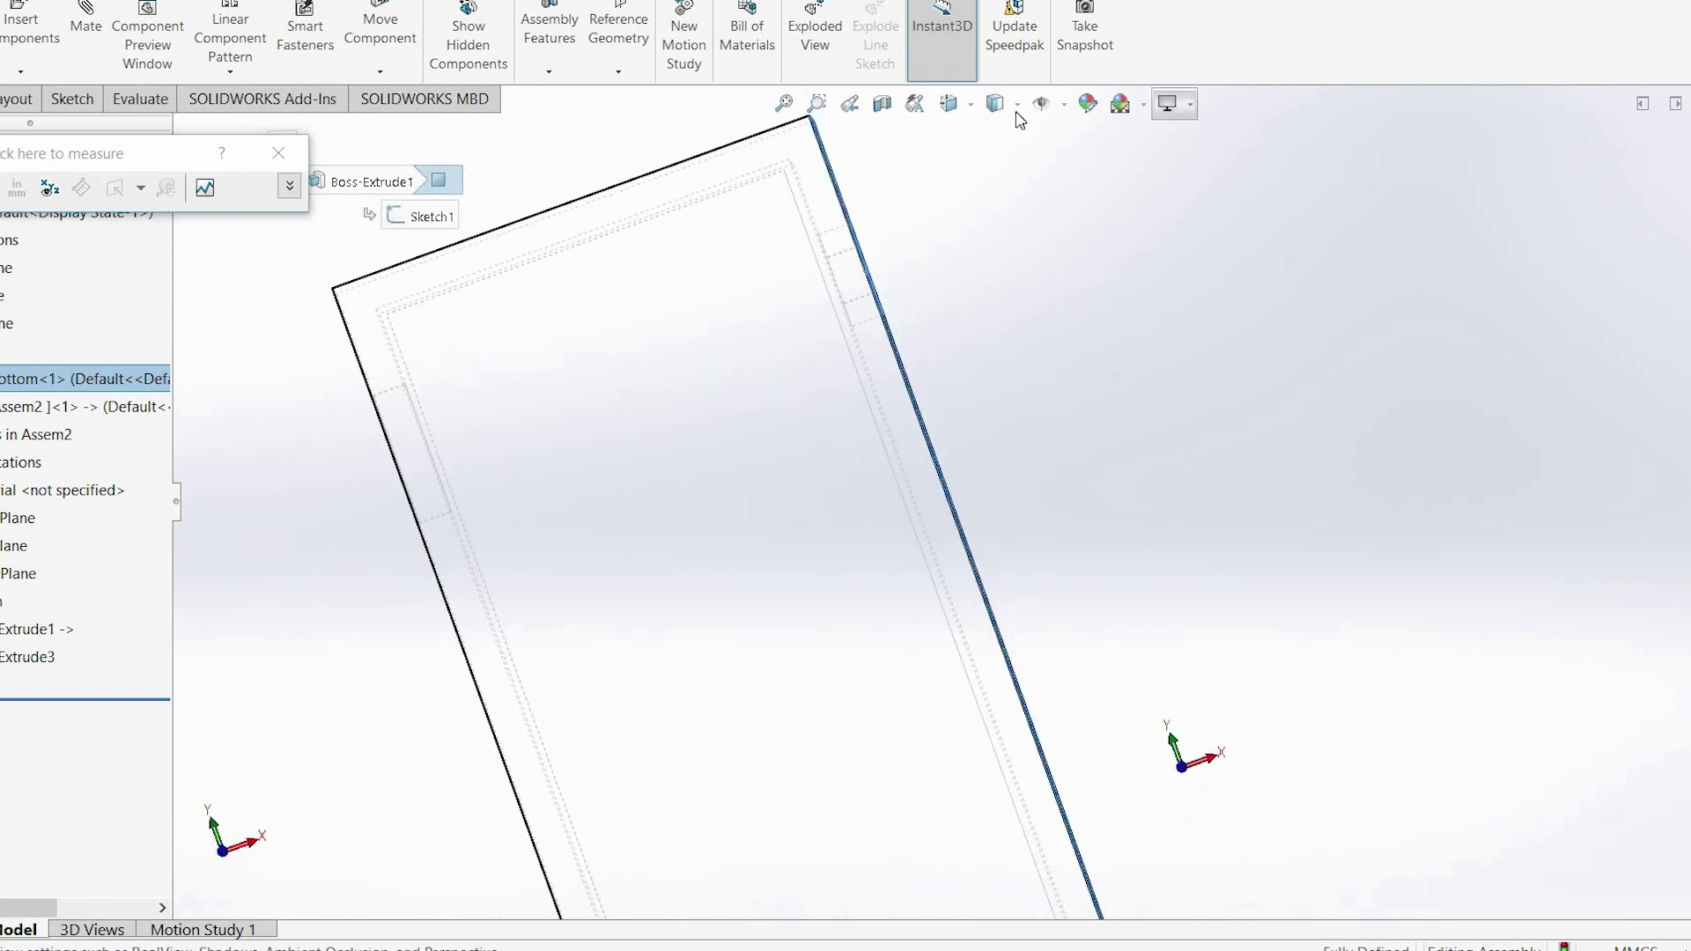
drag(1022, 408, 1405, 391)
key(ctrl+2)
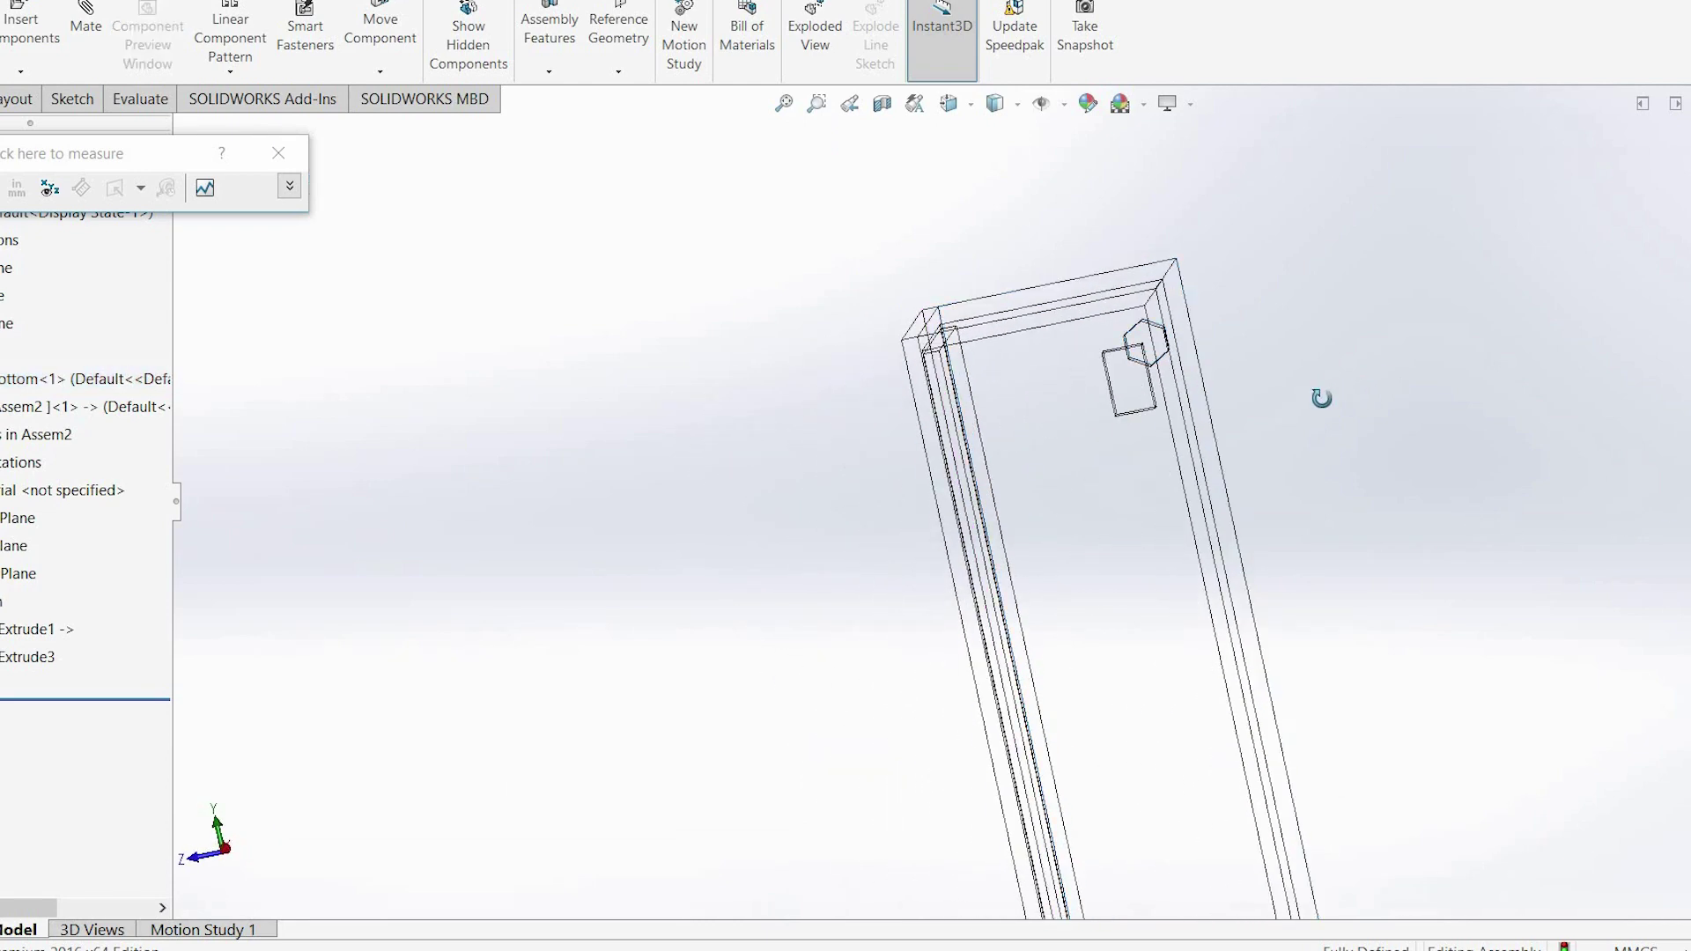
scroll(758, 476, down, 9)
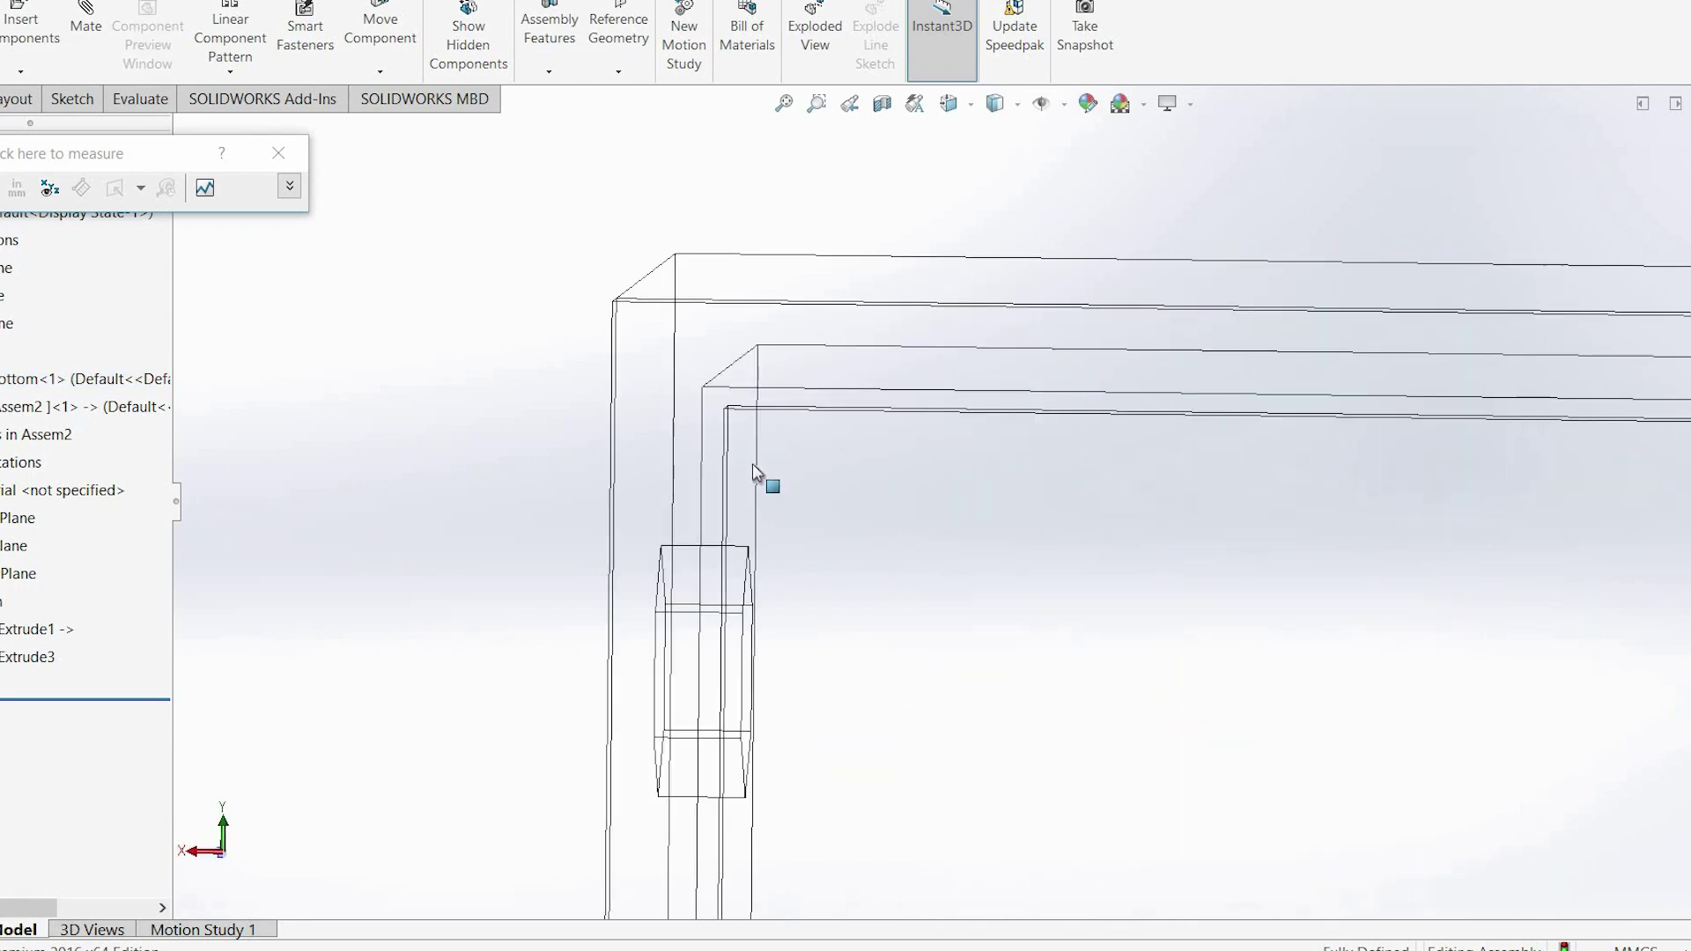
scroll(713, 297, down, 2)
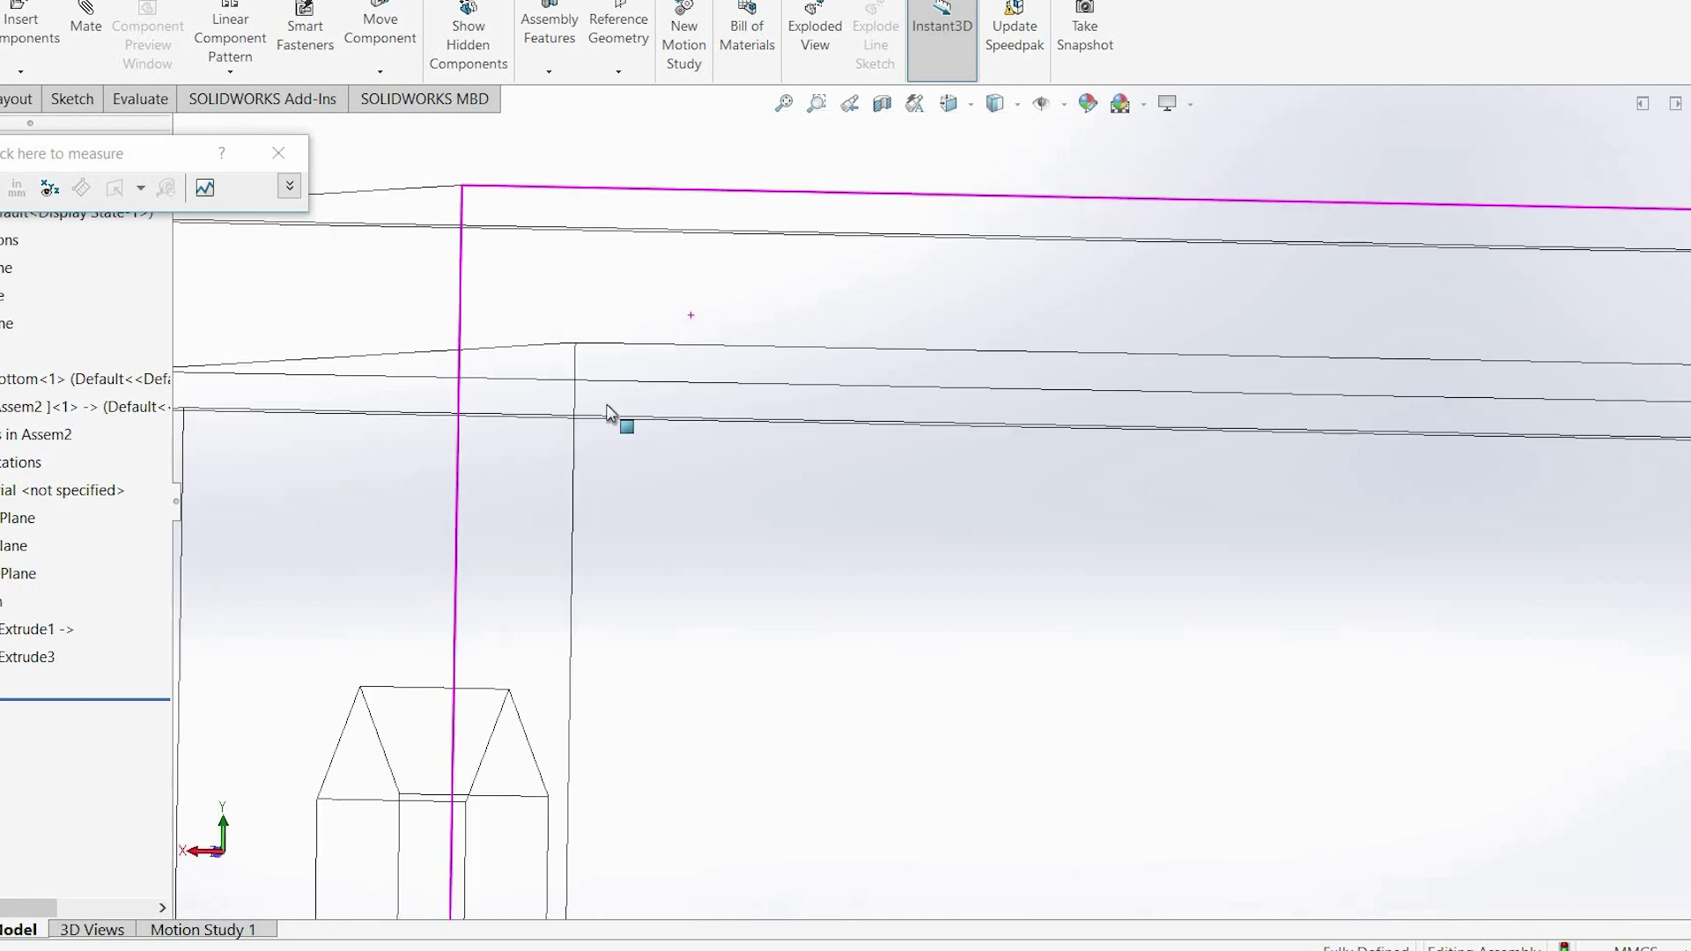
scroll(852, 551, up, 8)
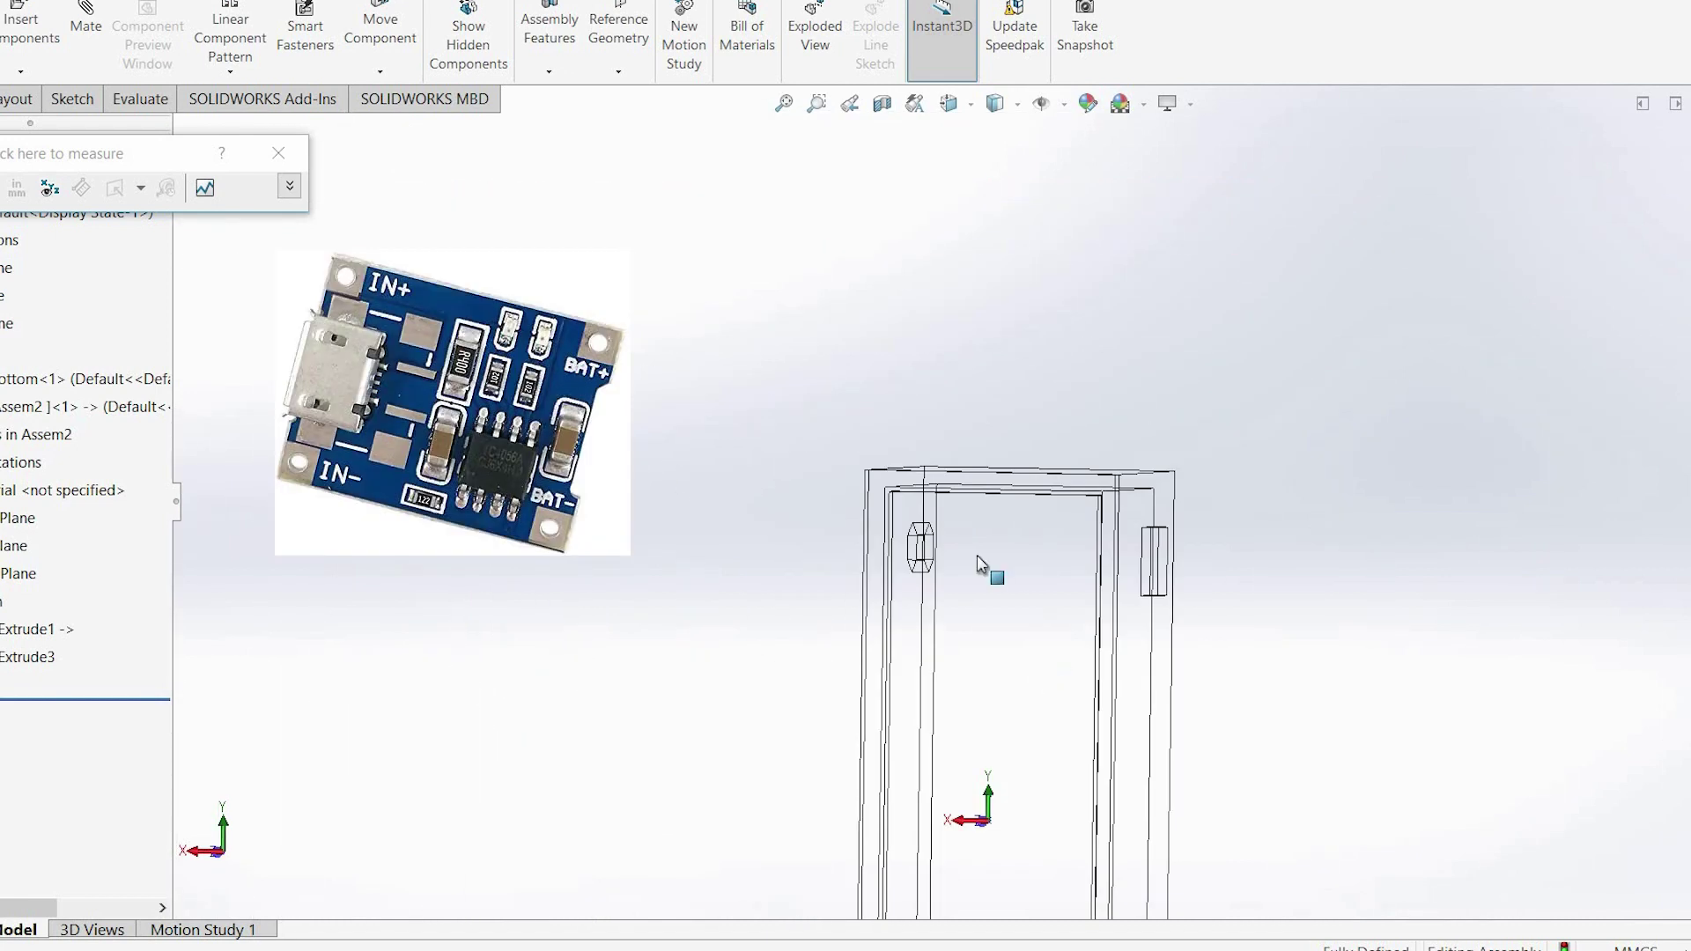
click(991, 142)
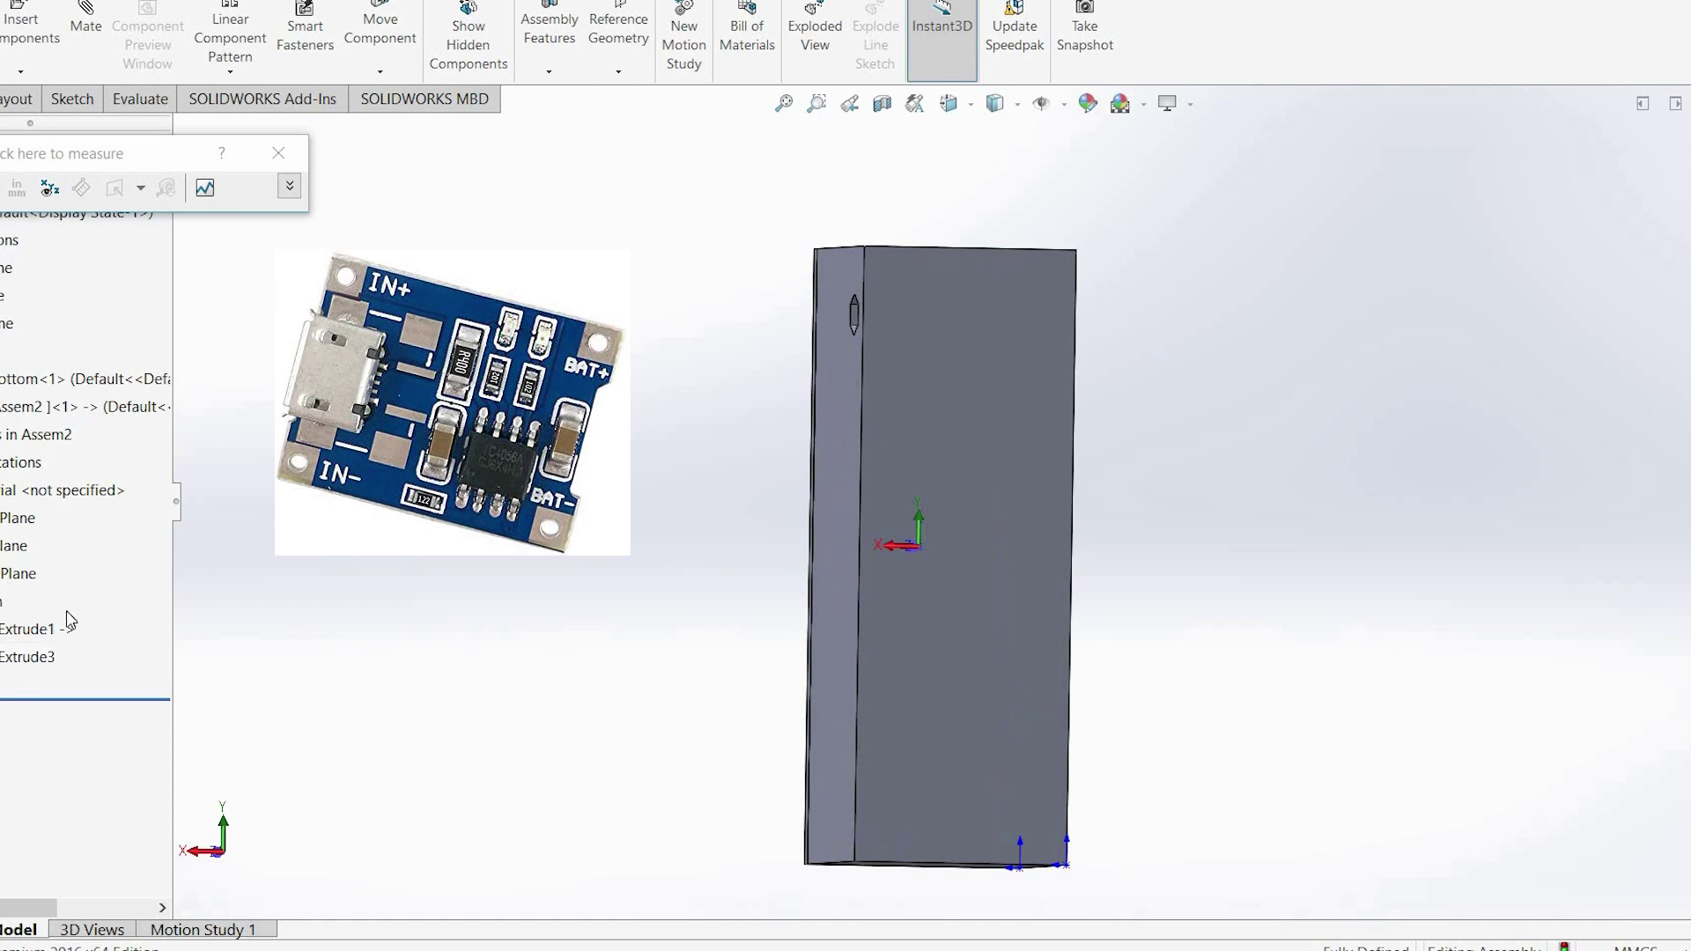
Isolate the Part2^Assem2 component in the box assembly.
drag(747, 617, 900, 553)
click(900, 553)
right_click(900, 553)
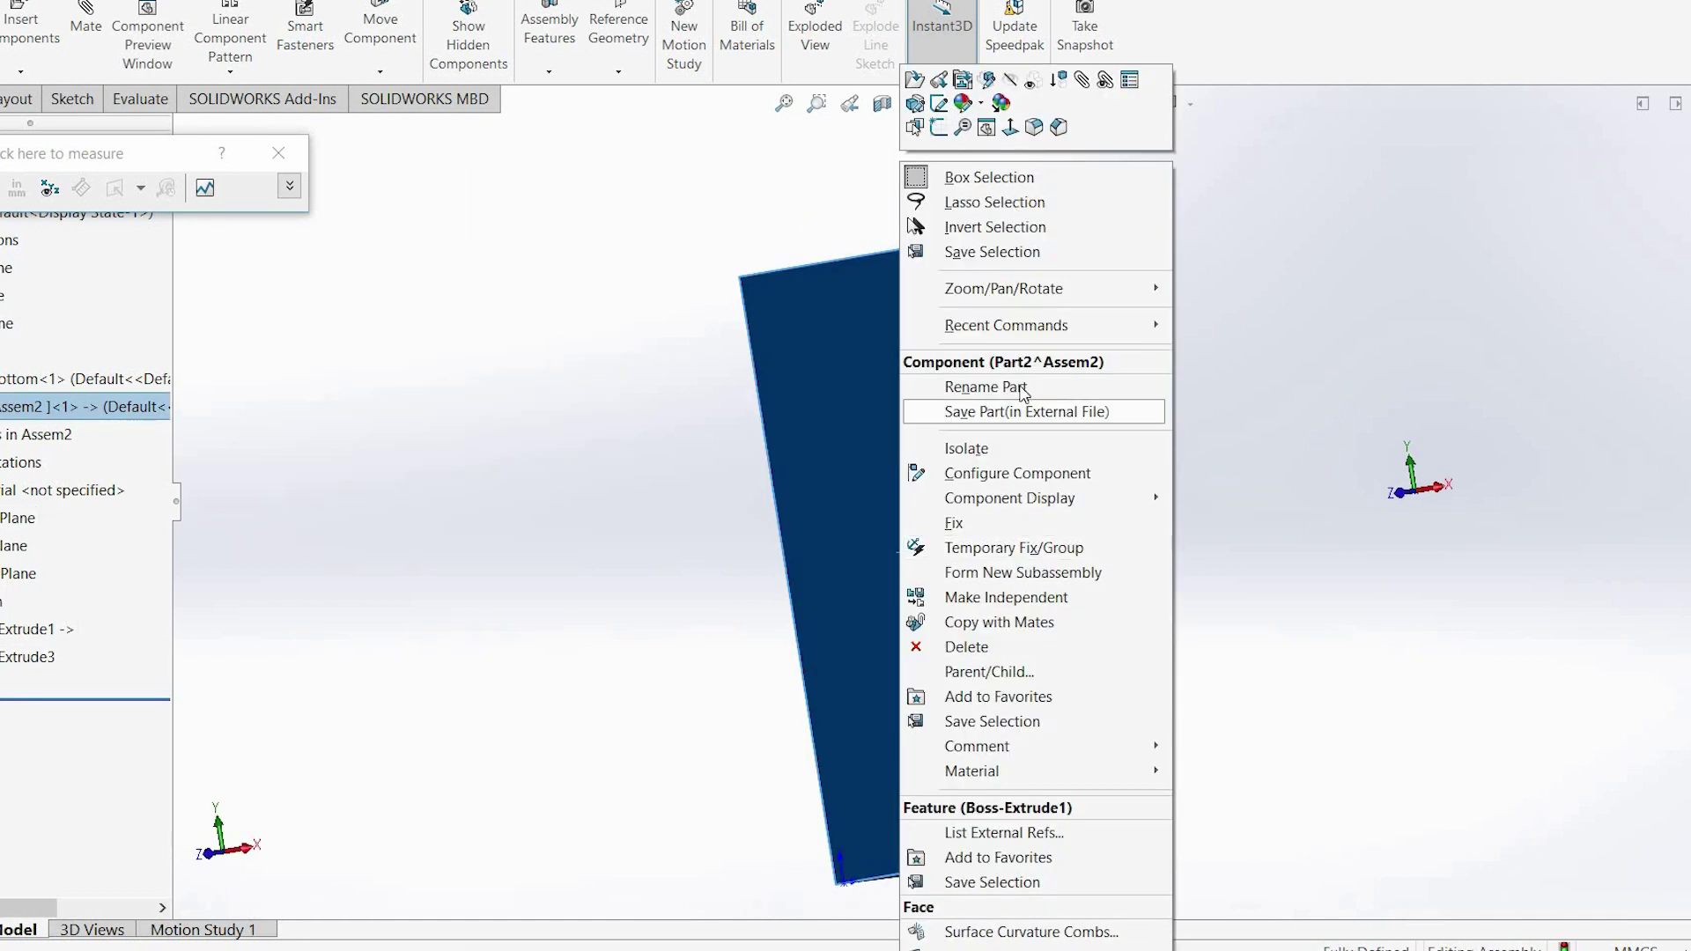
click(974, 451)
click(1077, 461)
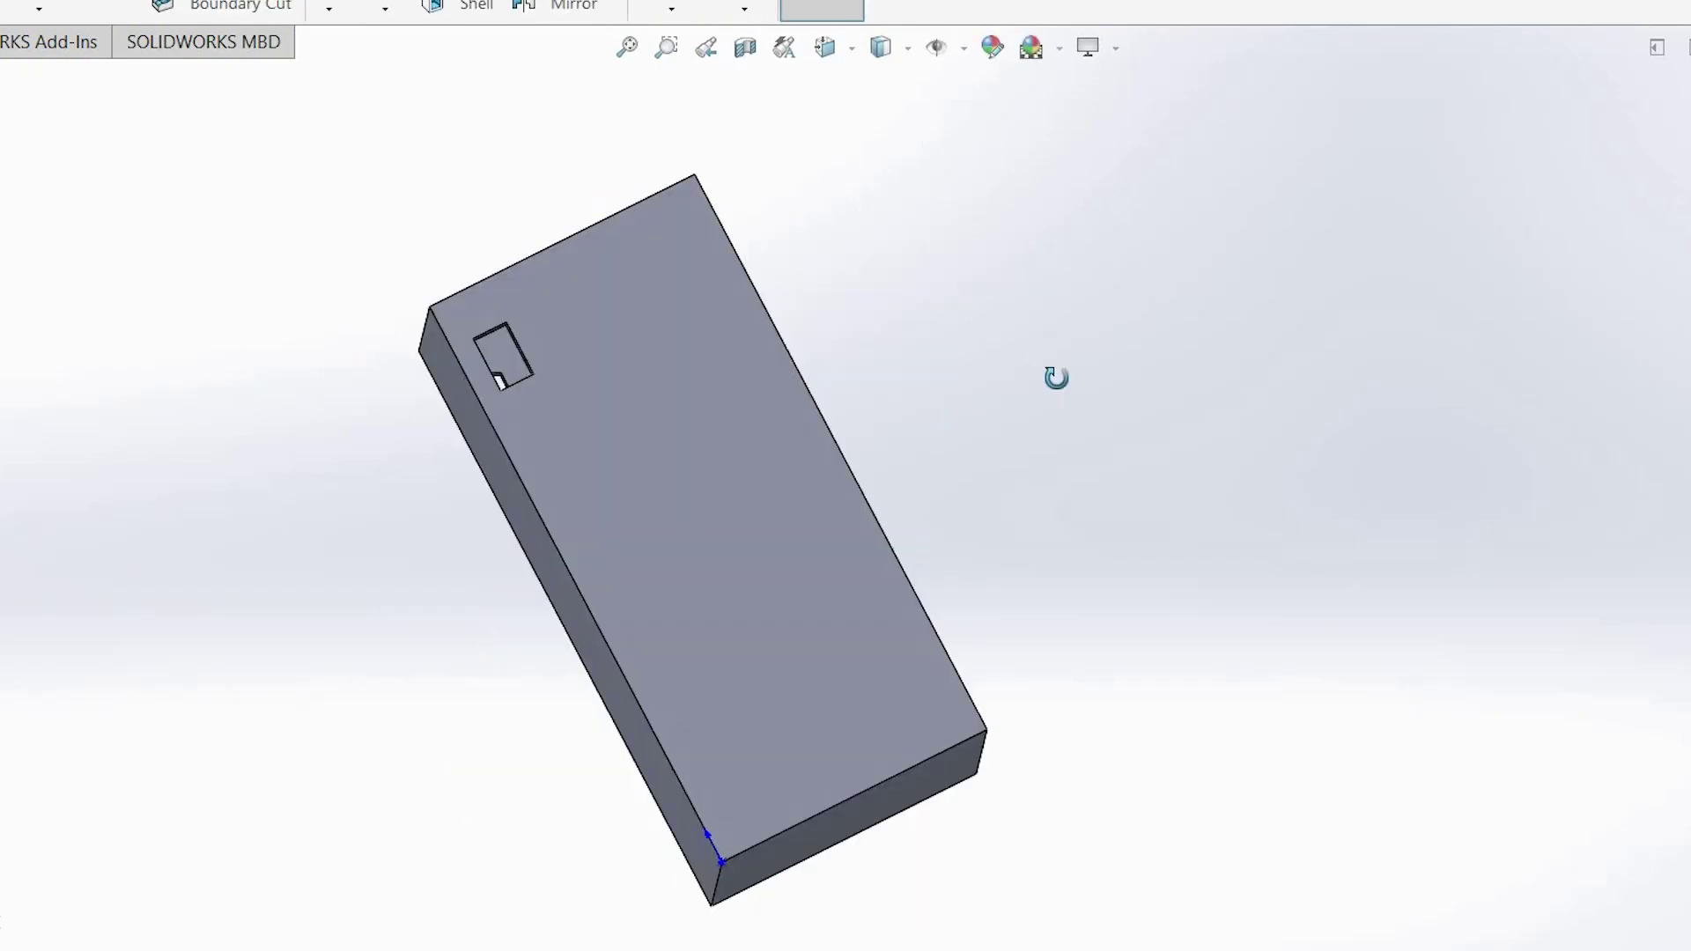
mouse_move(1057, 377)
mouse_down()
mouse_move(1251, 298)
mouse_move(1303, 343)
mouse_move(1314, 518)
mouse_up()
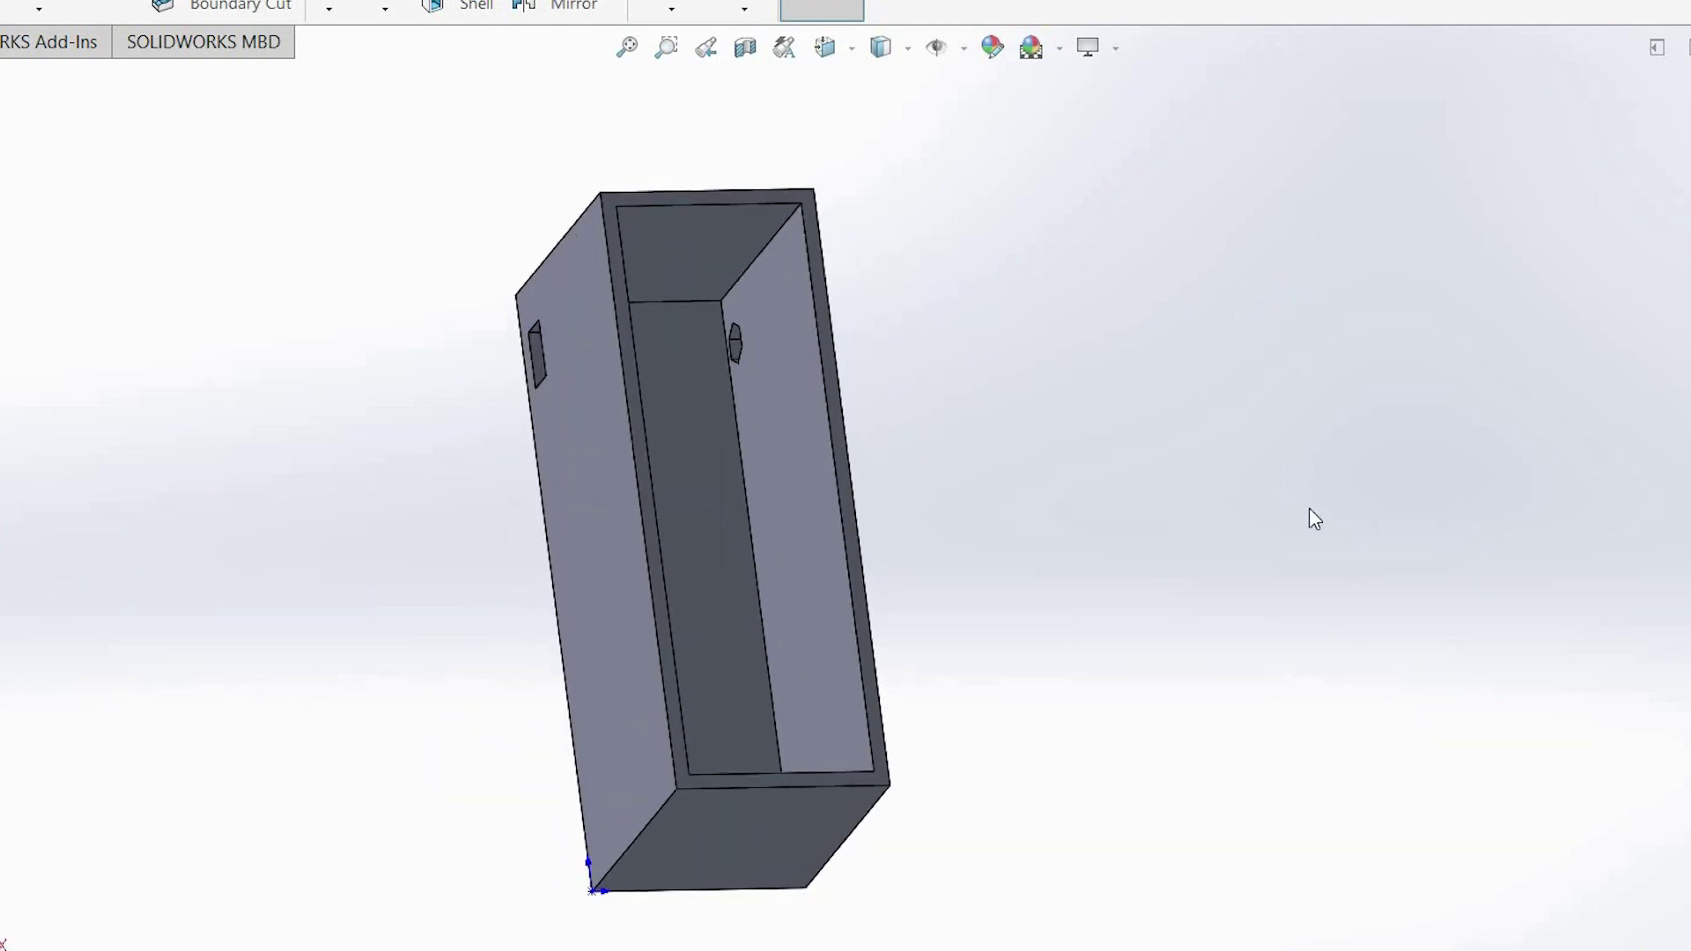